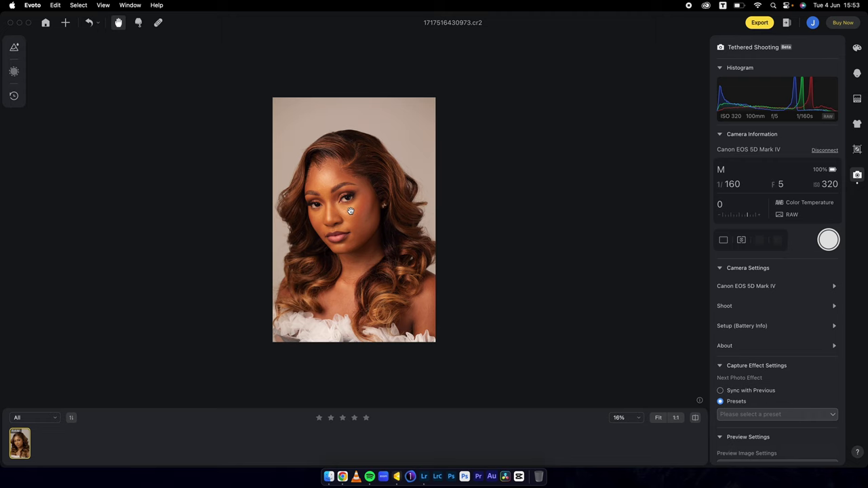
Step: Examine the captured portrait up close and browse the recommended presets, saved presets and color masks
scroll(350, 211, "up", 10)
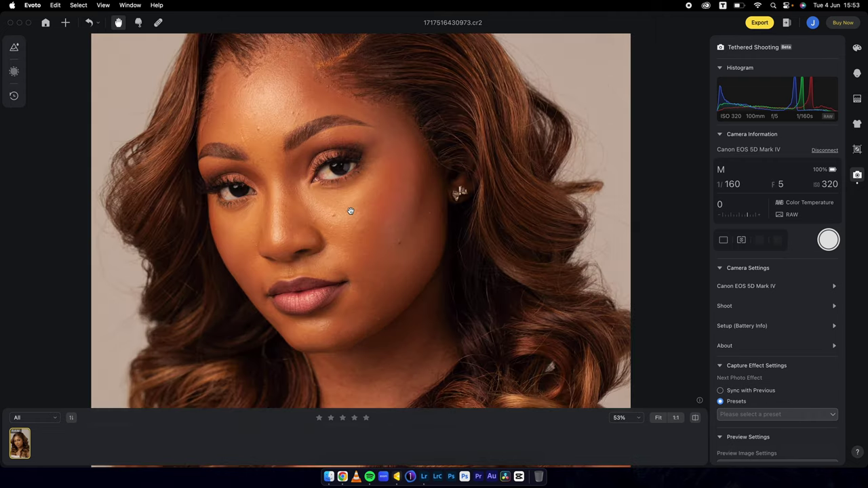
scroll(348, 216, "down", 15)
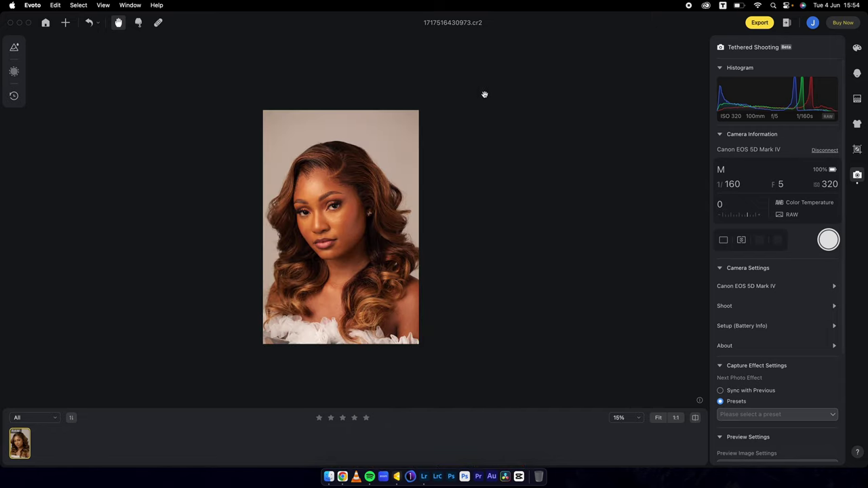
left_click(15, 49)
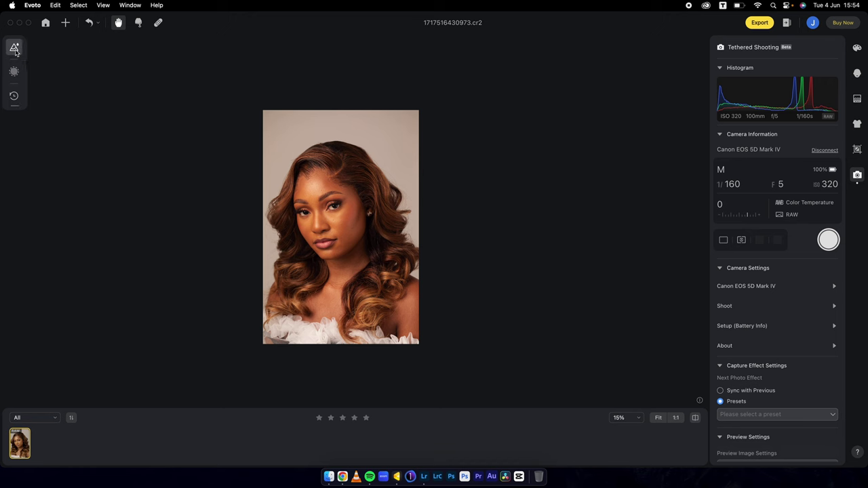
left_click(83, 70)
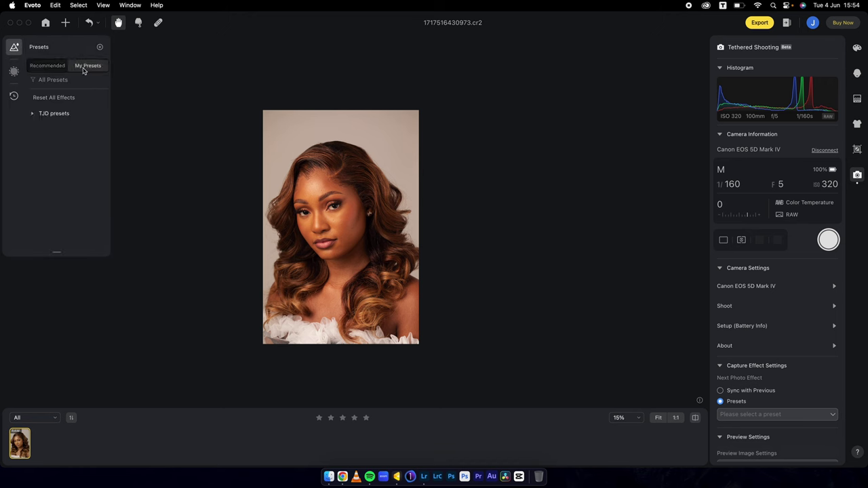
left_click(14, 72)
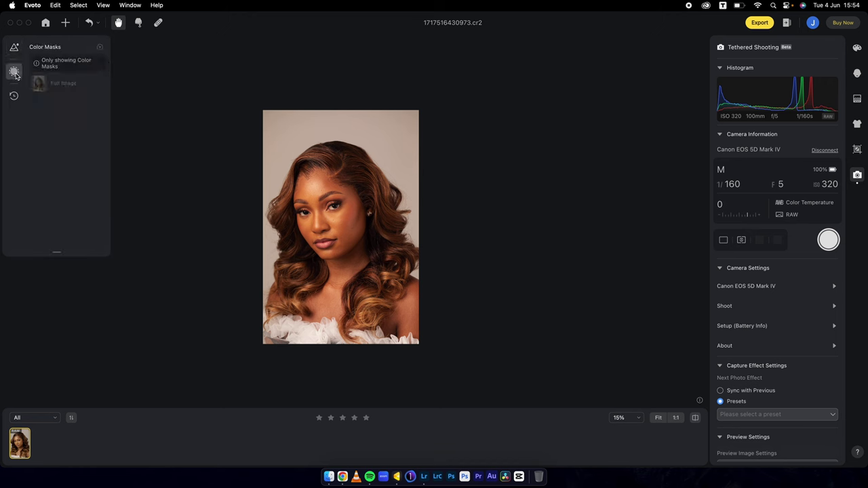
left_click(15, 51)
left_click(45, 68)
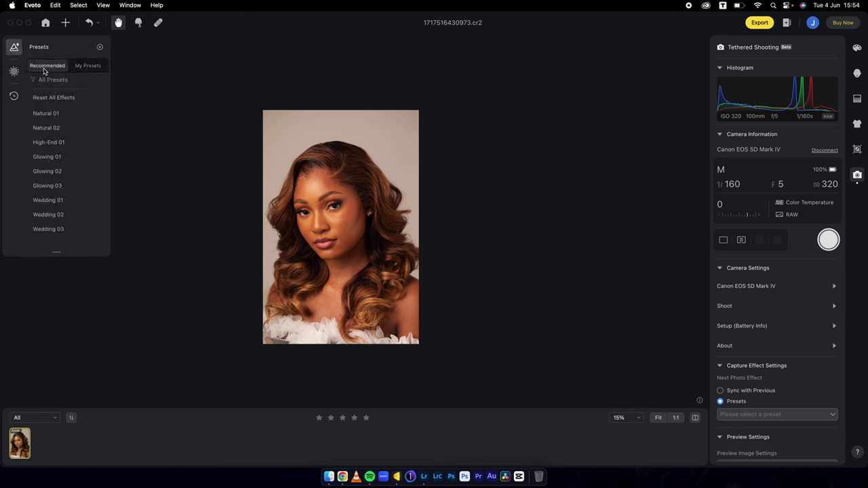
left_click(16, 51)
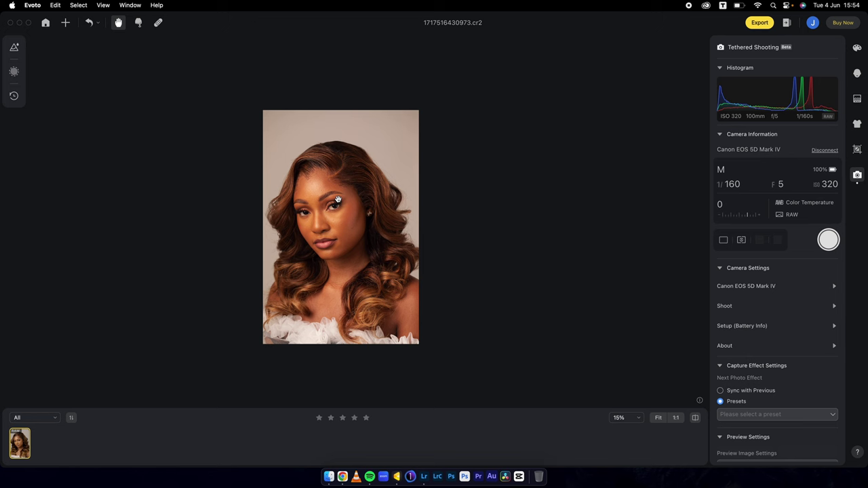
Step: Set a custom white balance for the full image by sampling the plain backdrop beside the subject's hair with the eyedropper
scroll(338, 199, "up", 5)
left_click_drag(338, 199, 339, 171)
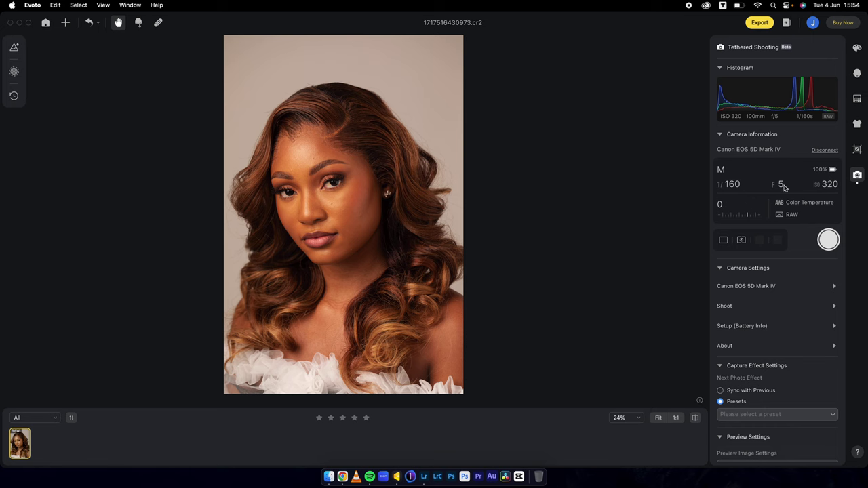
left_click(857, 48)
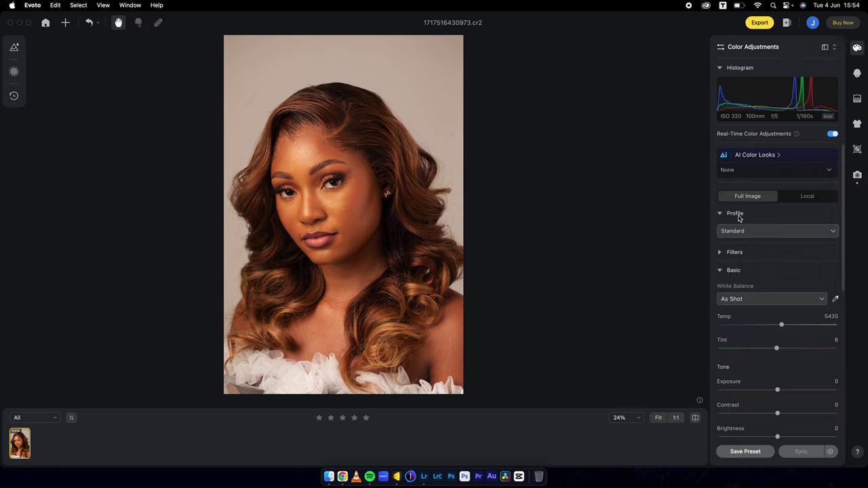
left_click(756, 235)
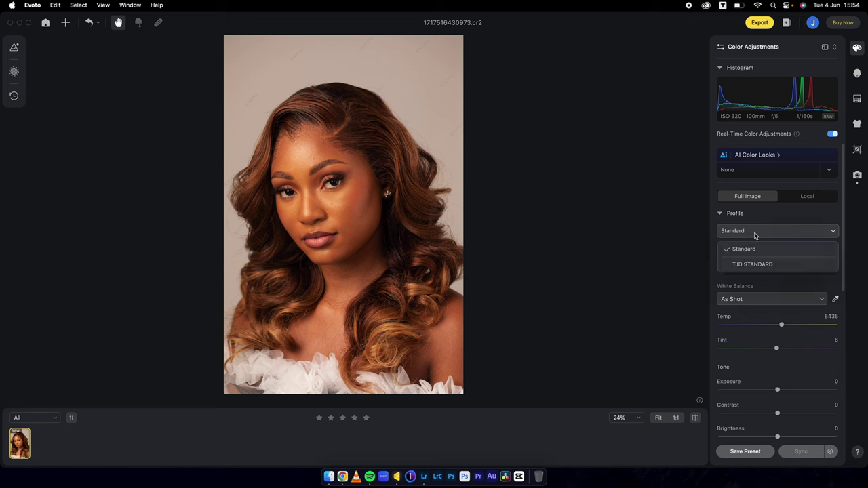
left_click(756, 235)
scroll(728, 253, "down", 2)
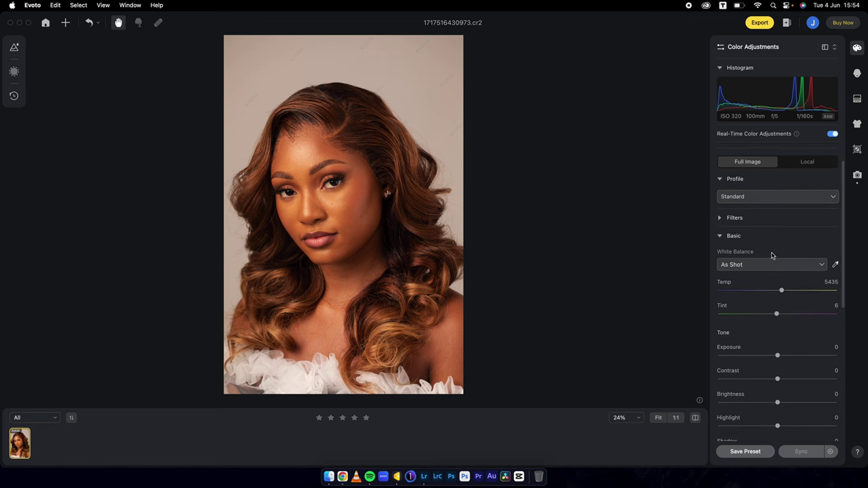
left_click(445, 102)
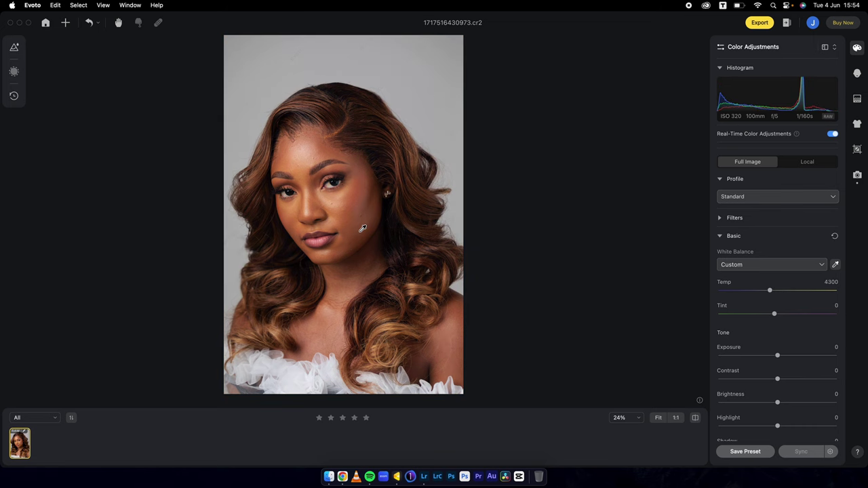
Step: Adjust the portrait's tone by setting Highlight to -19, Shadow to 6 and White to 18
scroll(363, 228, "up", 2)
scroll(363, 228, "up", 2)
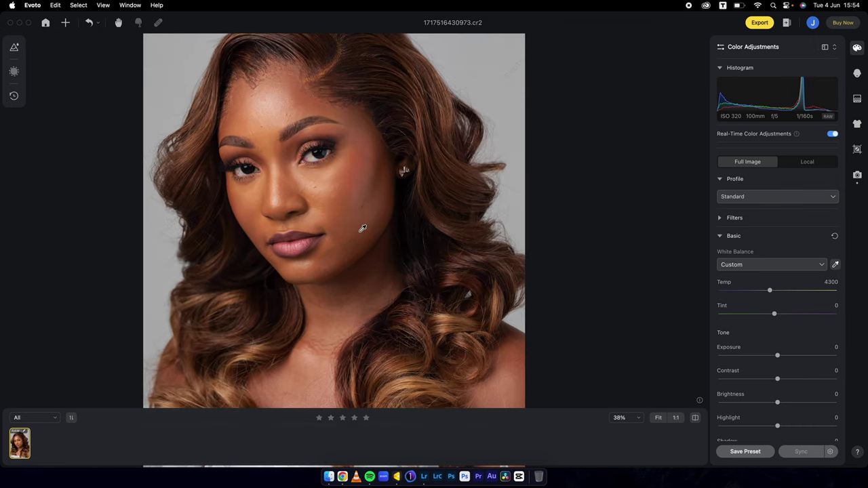
scroll(363, 228, "down", 6)
scroll(363, 228, "up", 4)
scroll(363, 229, "down", 2)
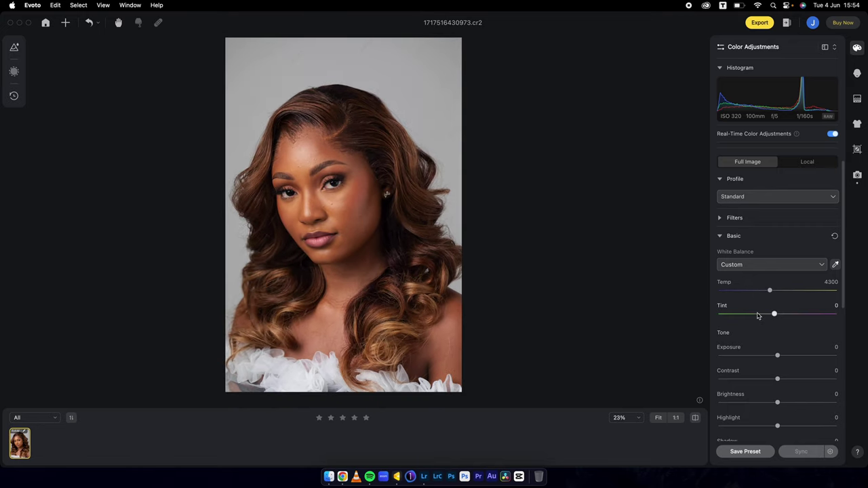
scroll(758, 316, "down", 5)
scroll(758, 316, "down", 1)
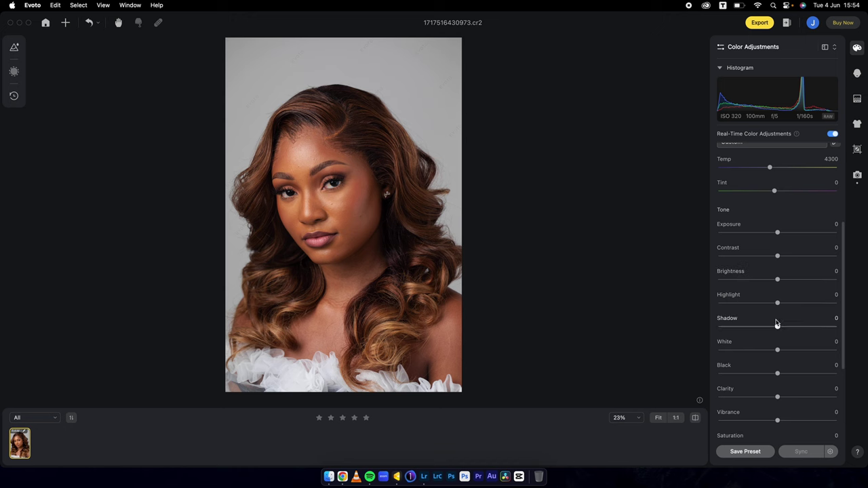
left_click_drag(778, 349, 769, 306)
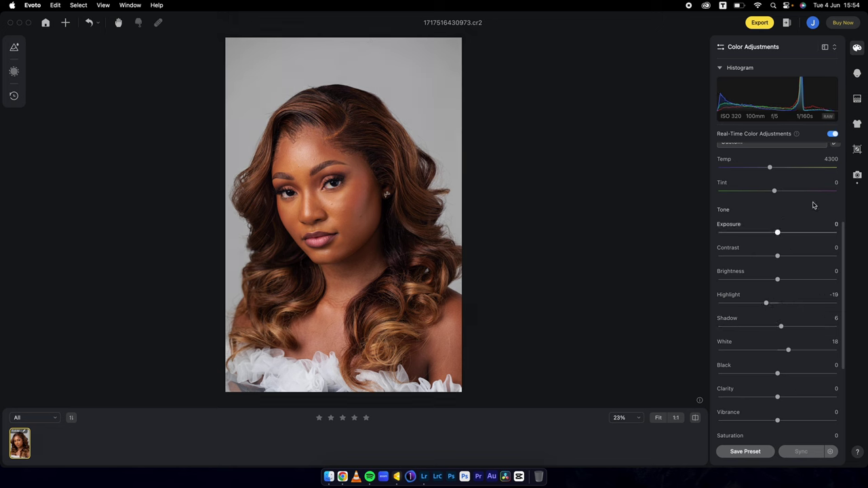
scroll(782, 280, "down", 3)
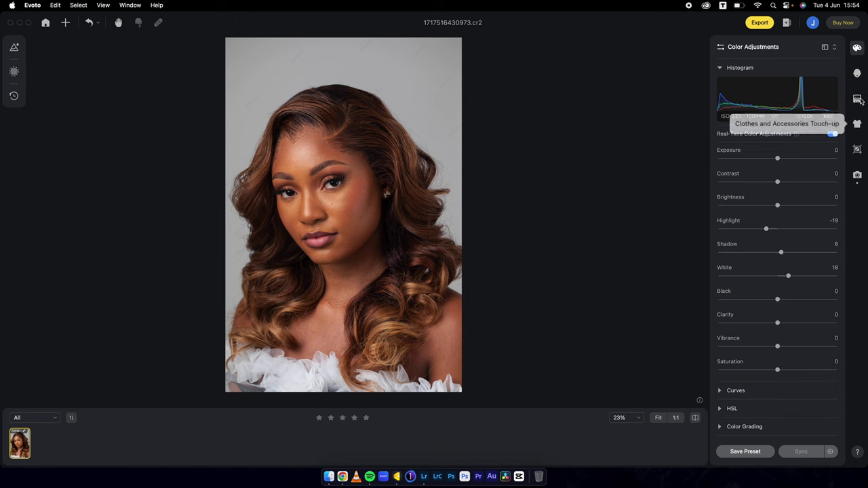
Step: In Portrait Retouching, set Freckle & Acne, Body Blemish and Eye Wrinkle to 100 and Dark Circle to 71
left_click(857, 74)
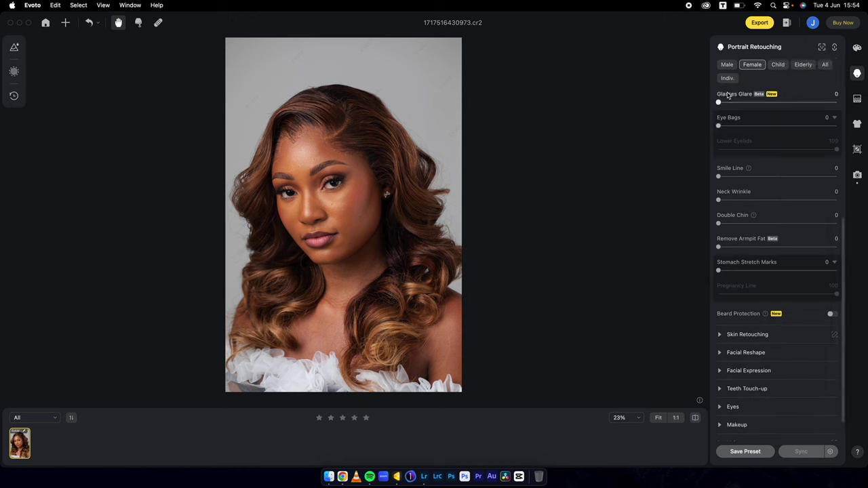
scroll(770, 135, "up", 5)
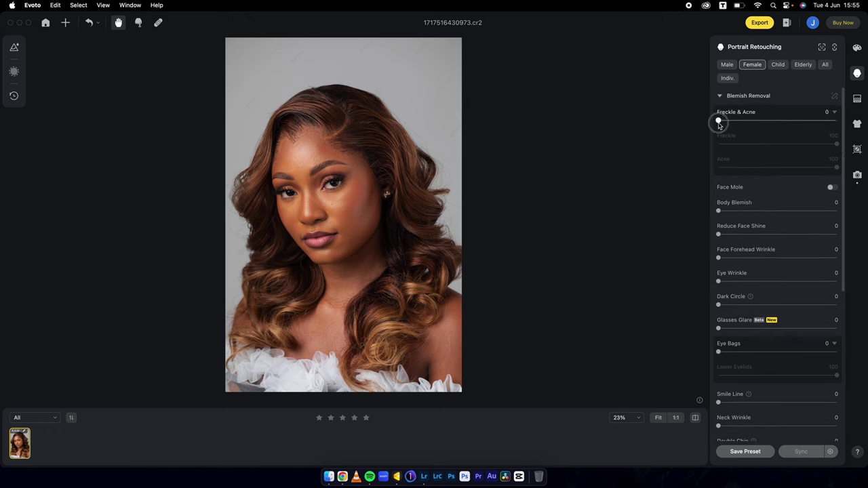
left_click_drag(718, 121, 840, 119)
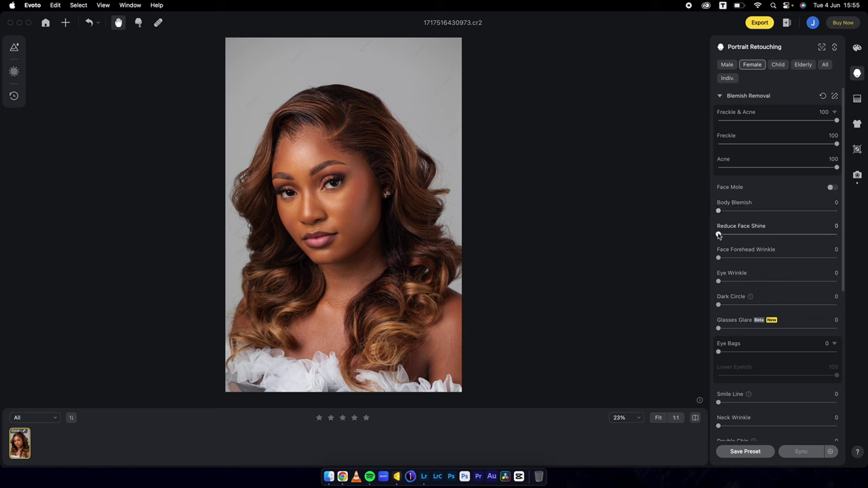
left_click_drag(719, 213, 849, 215)
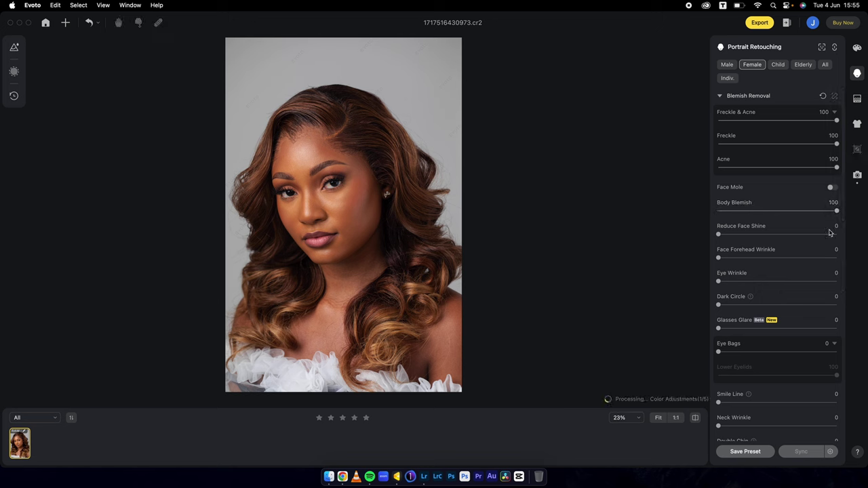
left_click_drag(718, 281, 867, 275)
left_click_drag(720, 307, 806, 309)
Step: Set Smile Line to 72, Neck Wrinkle to 76, Double Chin to 87 and Remove Armpit Fat to 81
scroll(805, 309, "down", 5)
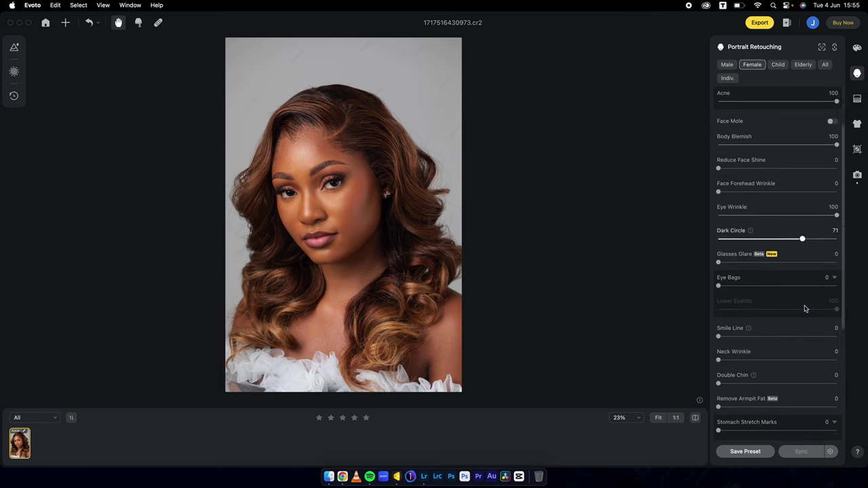
left_click_drag(719, 302, 804, 303)
left_click_drag(714, 328, 809, 331)
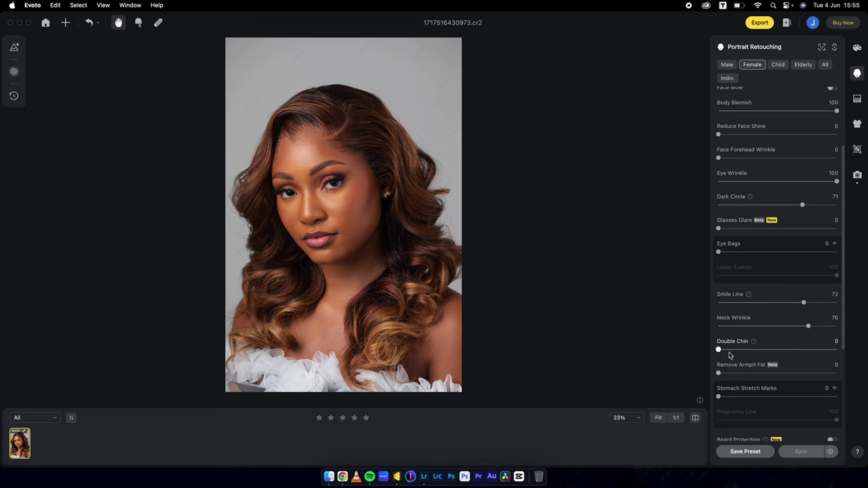
left_click_drag(717, 349, 822, 350)
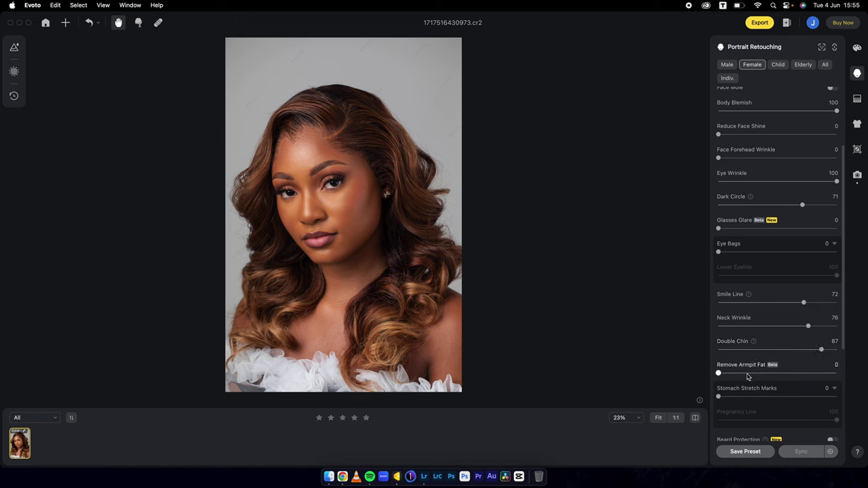
left_click_drag(723, 377, 817, 375)
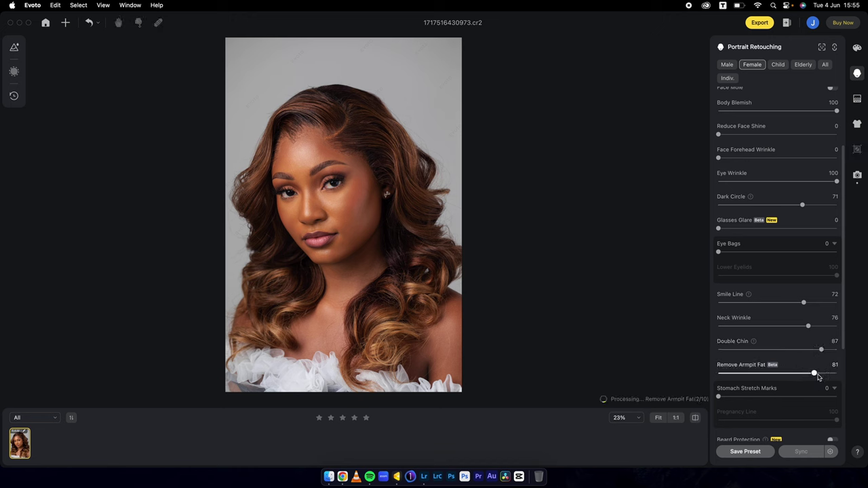
Step: Set Smooth Face Skin (Dodge & Burn) to 100 and compare the retouched face with the original up close
scroll(818, 377, "down", 3)
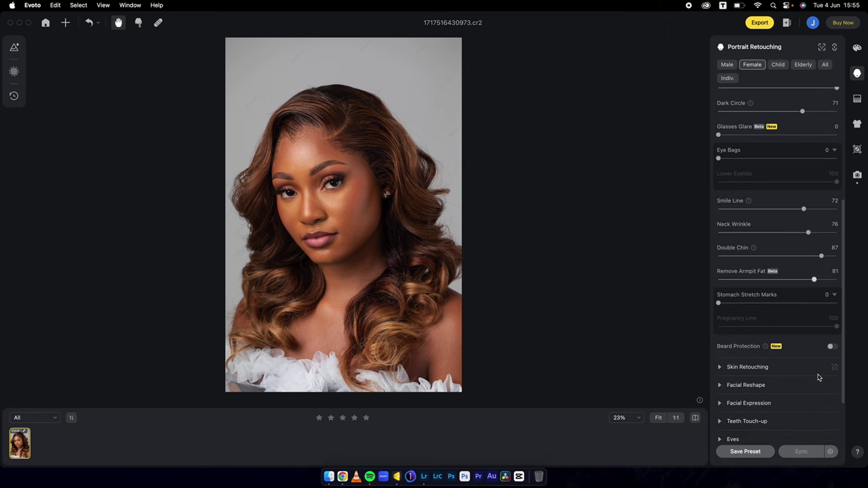
left_click(762, 367)
scroll(759, 366, "down", 4)
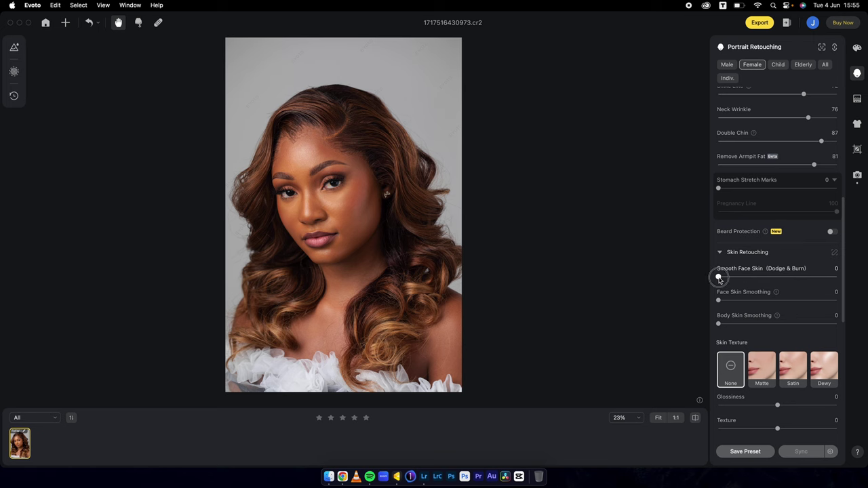
left_click_drag(720, 277, 858, 275)
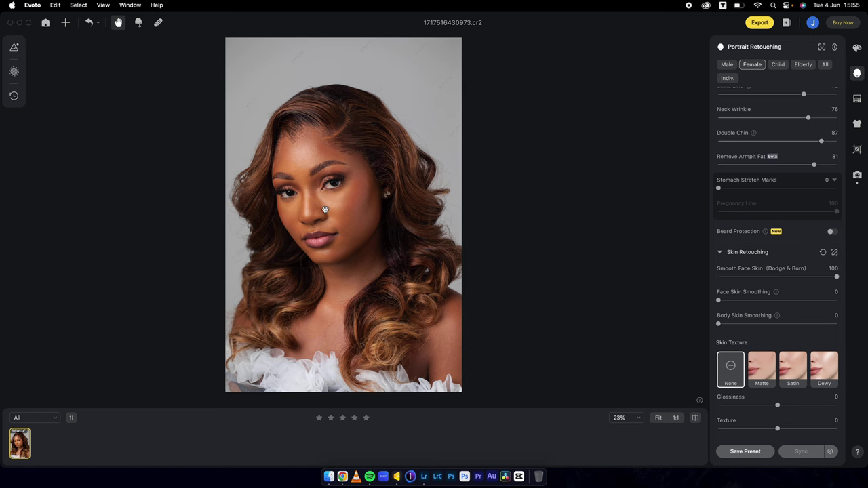
scroll(325, 209, "up", 3)
left_click(695, 419)
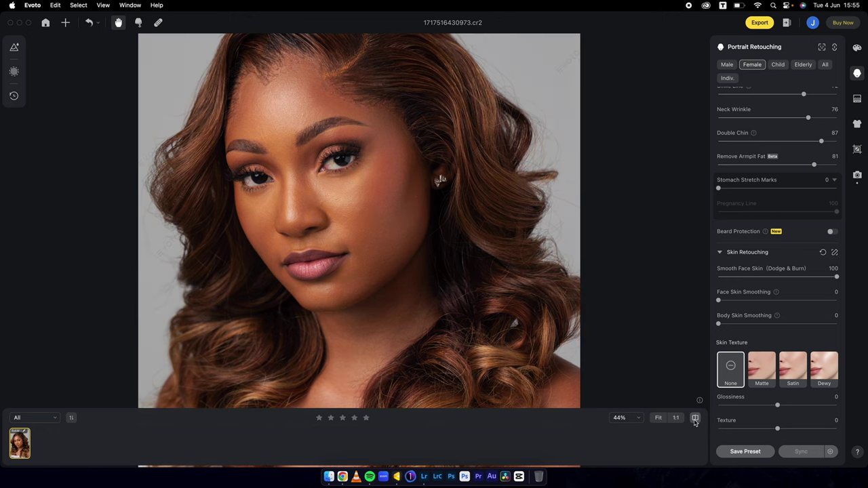
scroll(520, 281, "down", 3)
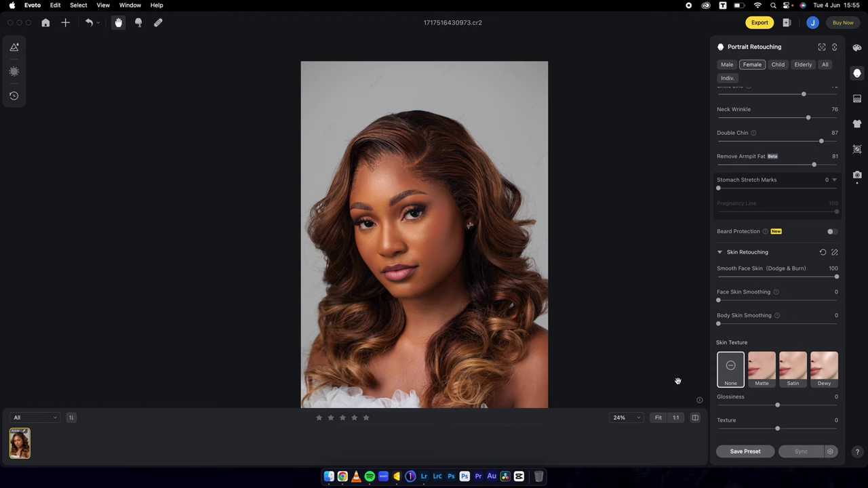
Step: Save the current adjustments as a new Combination preset in the TJD presets group
left_click(746, 452)
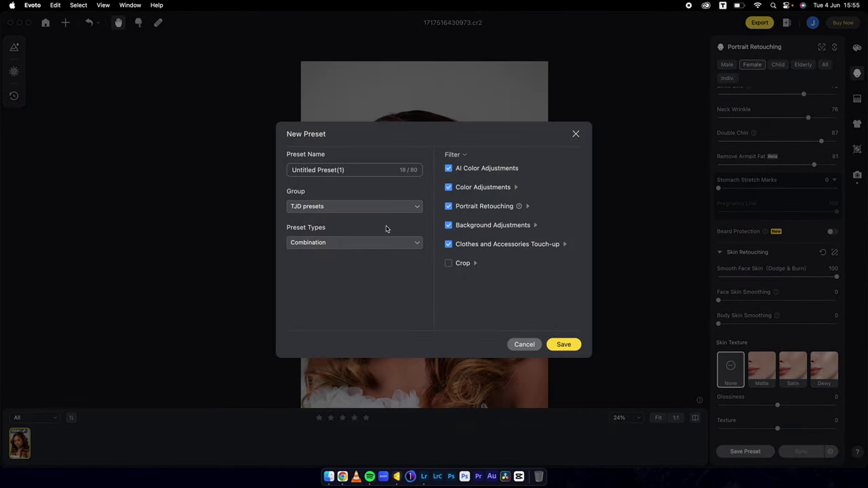
left_click(351, 170)
left_click(566, 344)
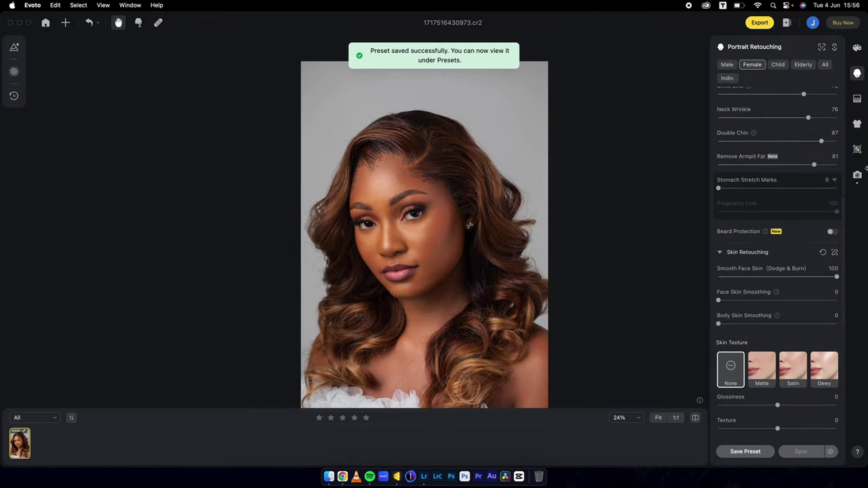
Step: Set the tethered shooting effect for the next photo to Sync with Previous and inspect the newly captured portrait up close
left_click(856, 176)
scroll(816, 244, "down", 5)
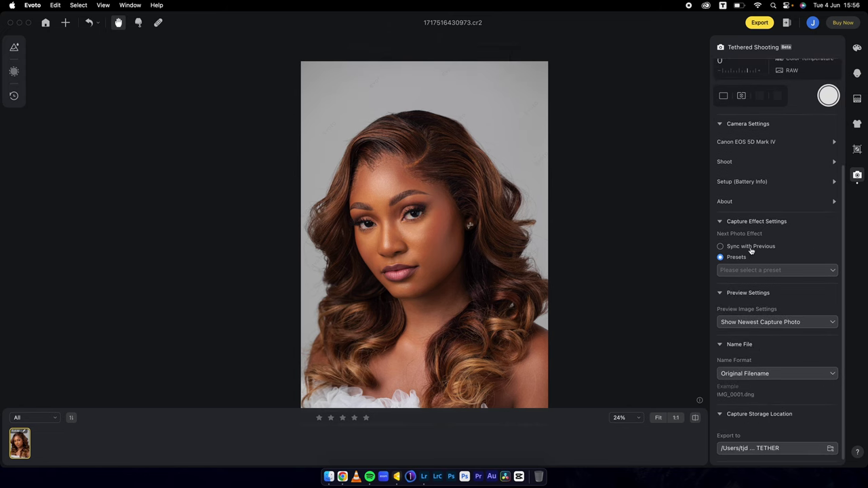
left_click(721, 247)
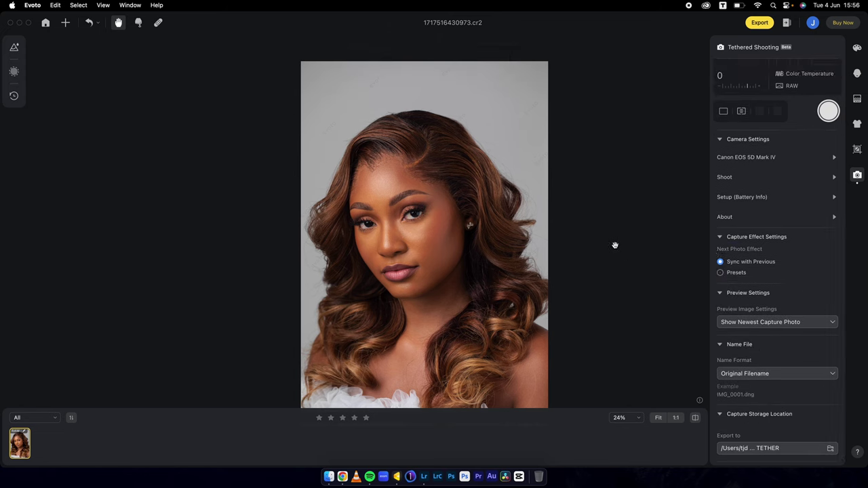
scroll(767, 261, "up", 4)
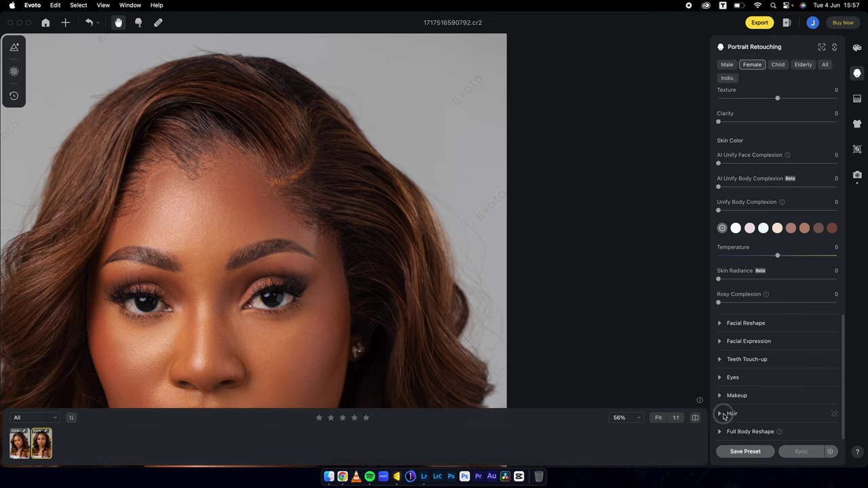
Step: Set the hair adjustments Fill Hair Part Line and Remove Stray Hairs to 100 on the tethered portrait
left_click(720, 414)
scroll(747, 407, "down", 2)
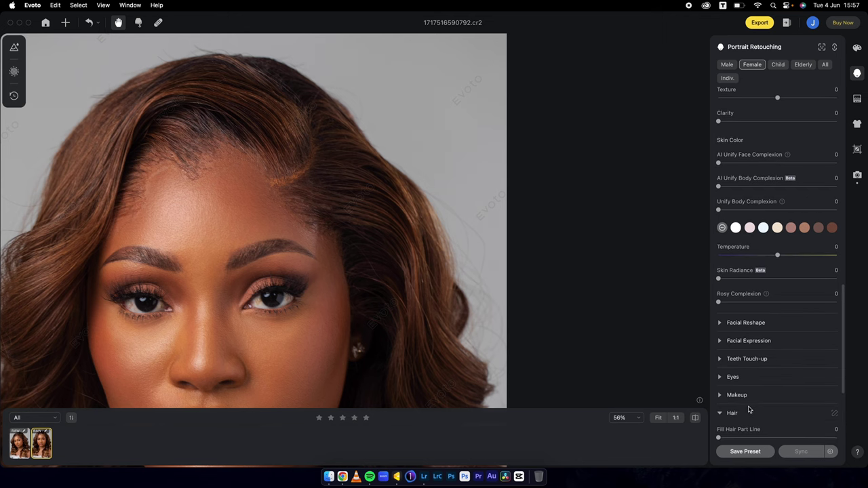
left_click_drag(719, 374, 812, 373)
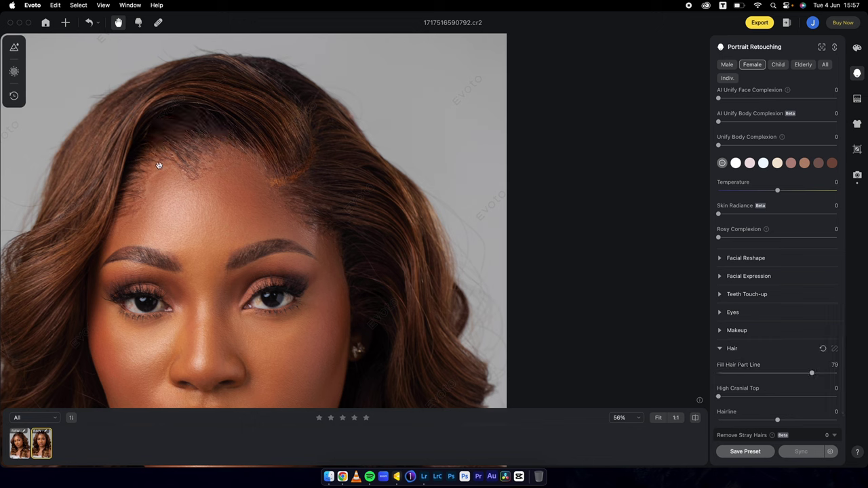
left_click_drag(812, 373, 840, 375)
scroll(767, 374, "down", 3)
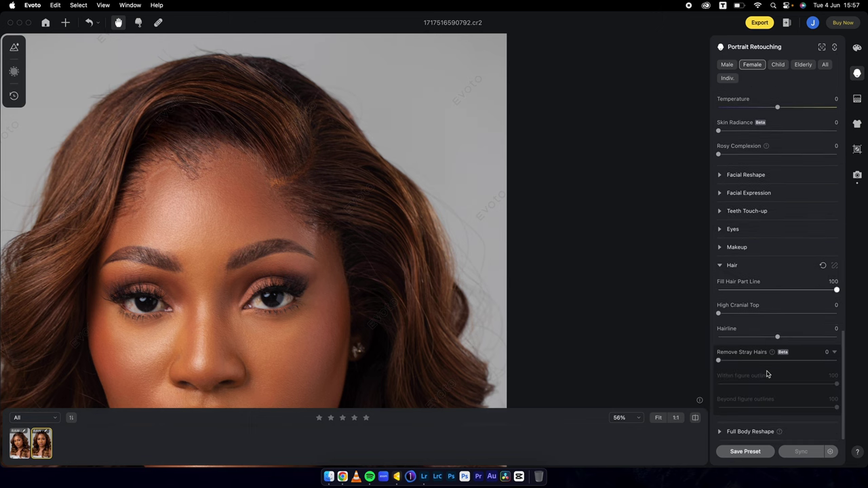
left_click_drag(719, 360, 867, 352)
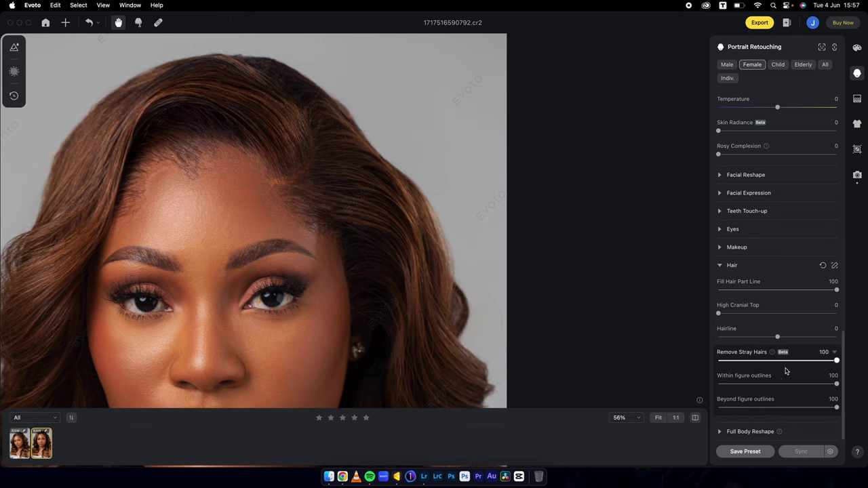
Step: Compare the cleaned-up hair and face with the original image up close and return to the full portrait view
left_click_drag(349, 291, 414, 276)
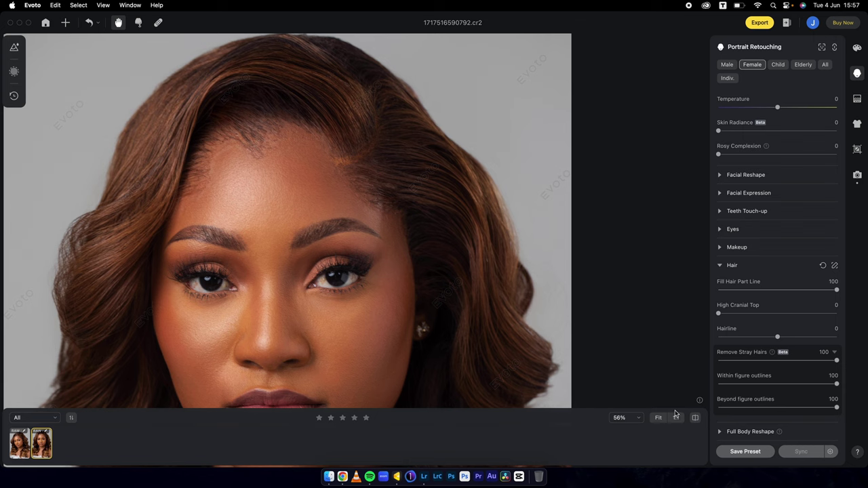
left_click(695, 418)
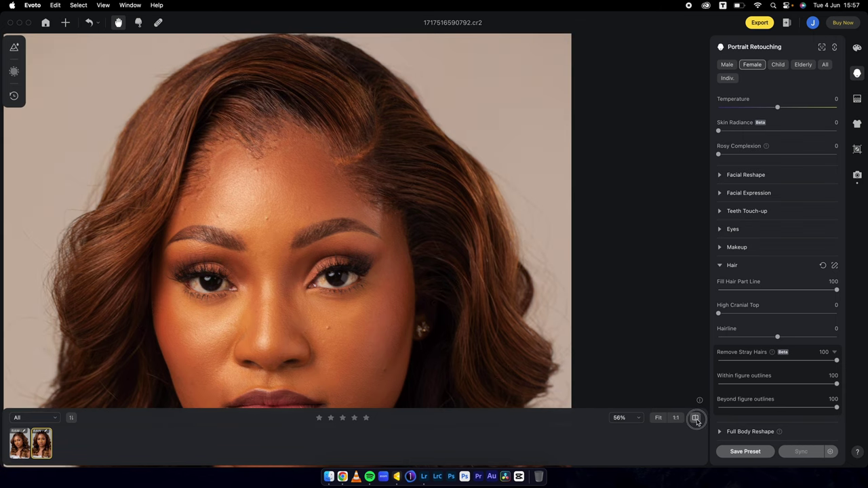
left_click(695, 419)
left_click(695, 419)
left_click(696, 419)
left_click(696, 419)
left_click(695, 418)
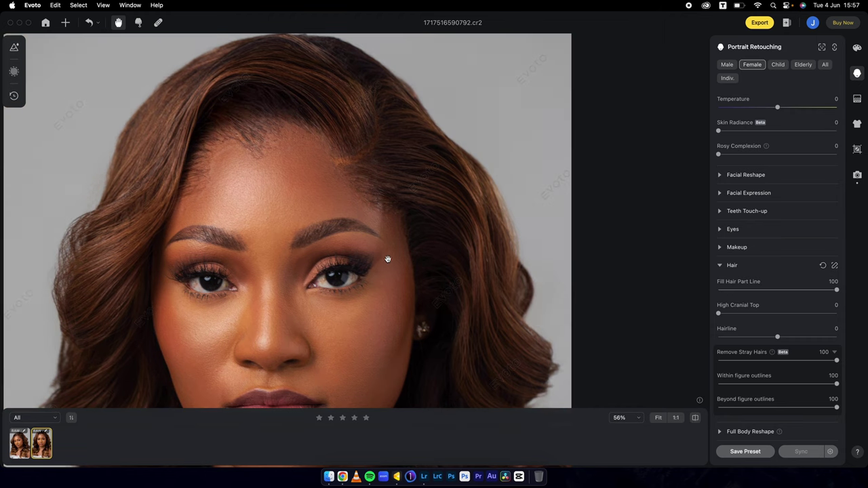
left_click(658, 418)
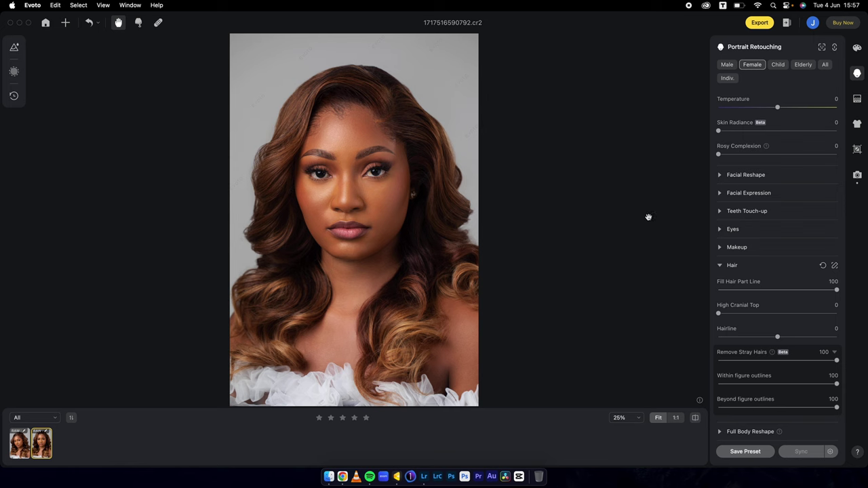
Step: Return to Tethered Shooting and review the newly captured portraits for the synced edits
left_click(858, 174)
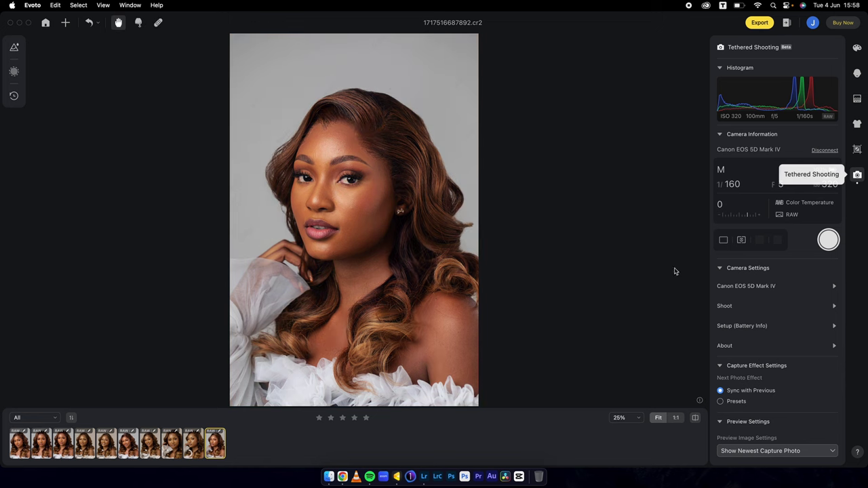
left_click(41, 445)
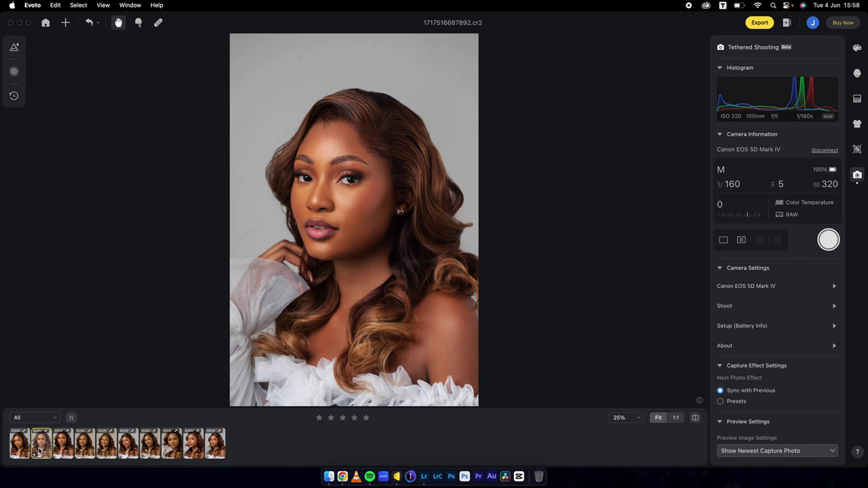
left_click(68, 451)
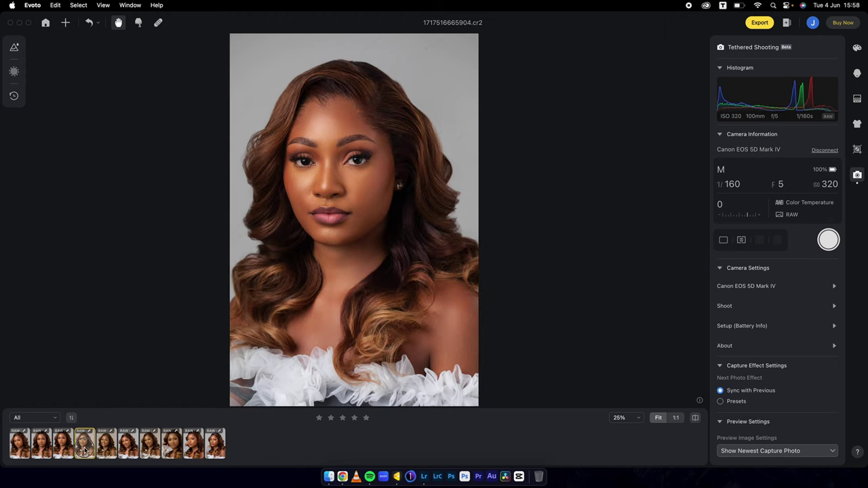
left_click(85, 451)
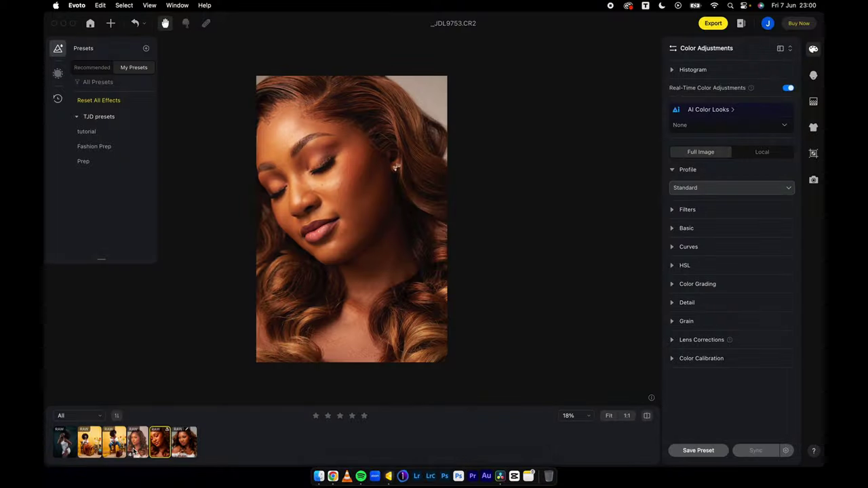
Step: Look through the imported photos and open Portrait Retouching for the portrait _JDL9787.CR2
left_click(164, 449)
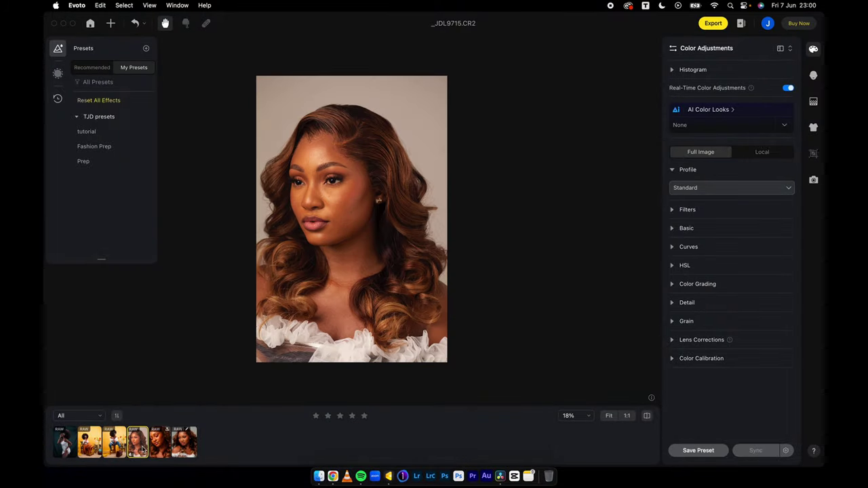
left_click(114, 442)
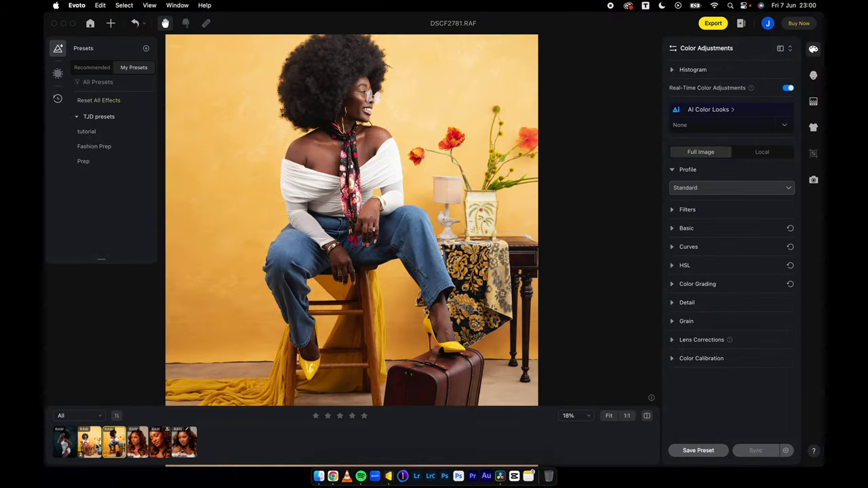
left_click(96, 448)
left_click(75, 448)
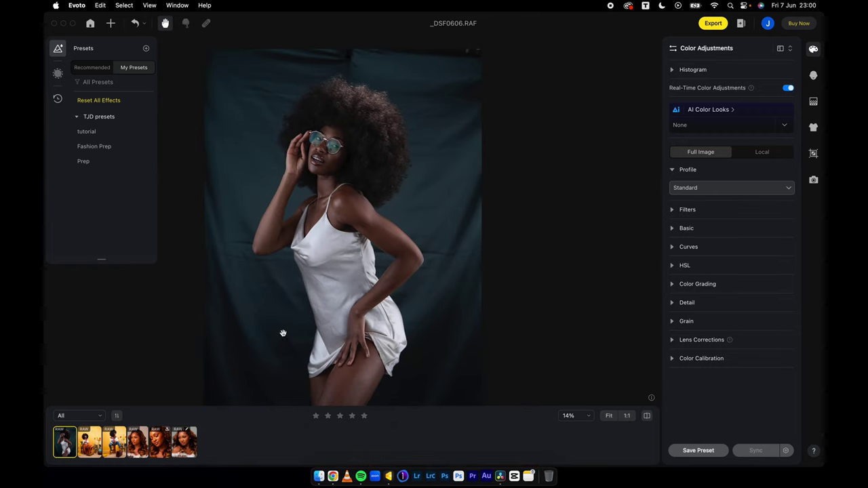
left_click(183, 446)
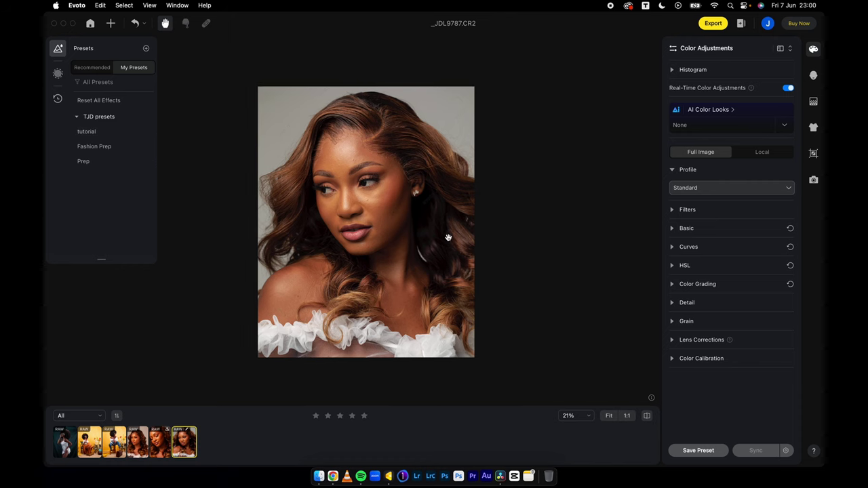
left_click(814, 75)
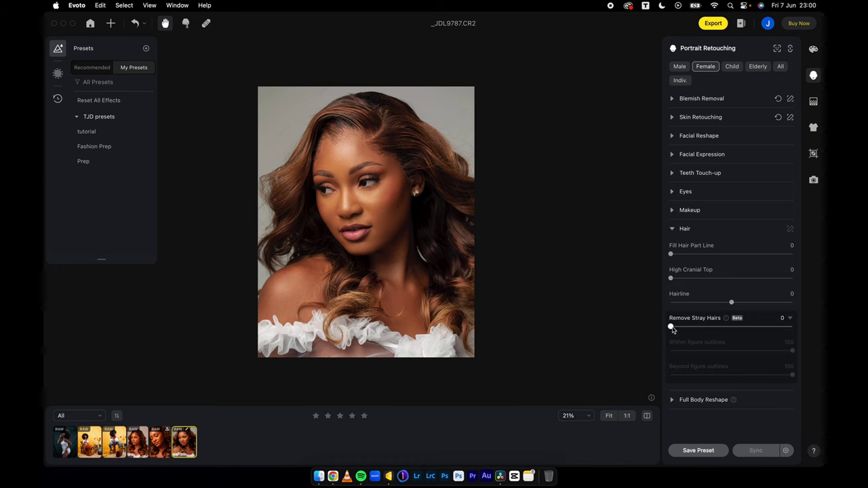
Step: Set Remove Stray Hairs to 100 and inspect the hair around the face, earring and shoulders up close
left_click_drag(671, 329, 798, 327)
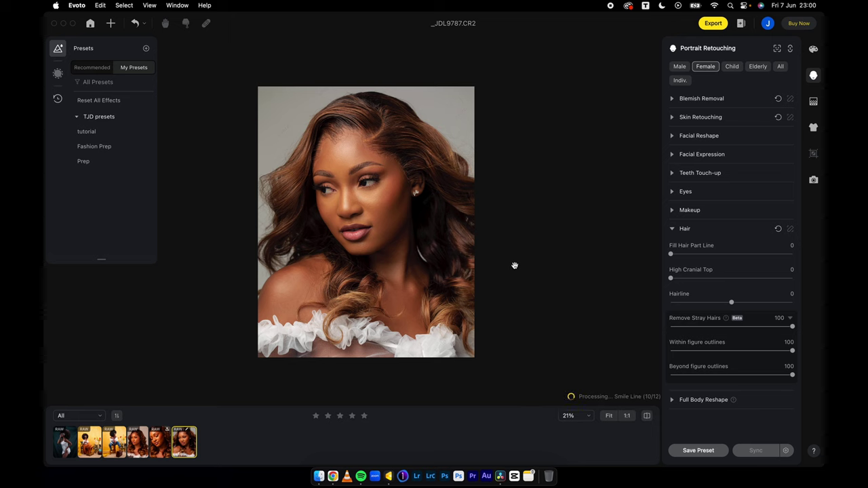
left_click_drag(406, 228, 484, 269)
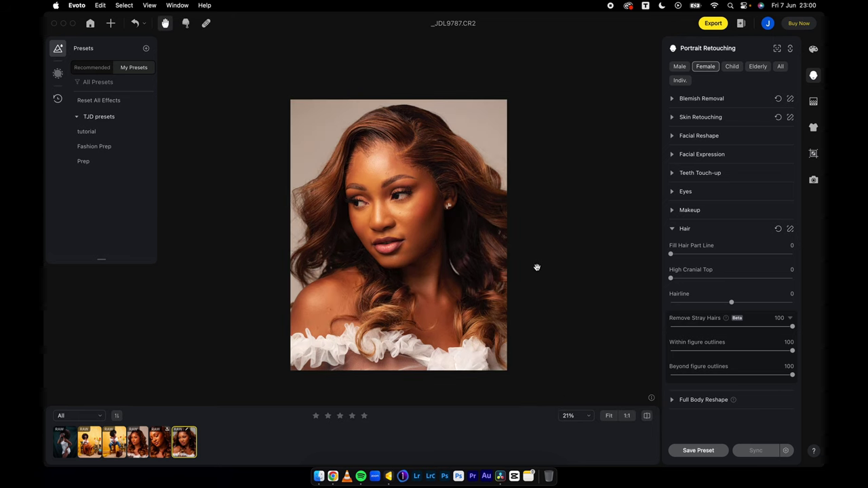
scroll(488, 210, "up", 5)
scroll(483, 203, "up", 5)
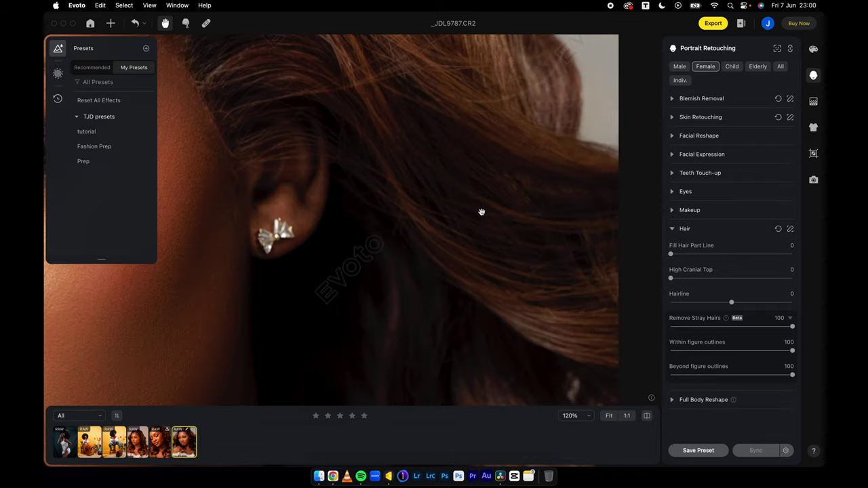
scroll(482, 223, "down", 5)
left_click_drag(496, 314, 495, 120)
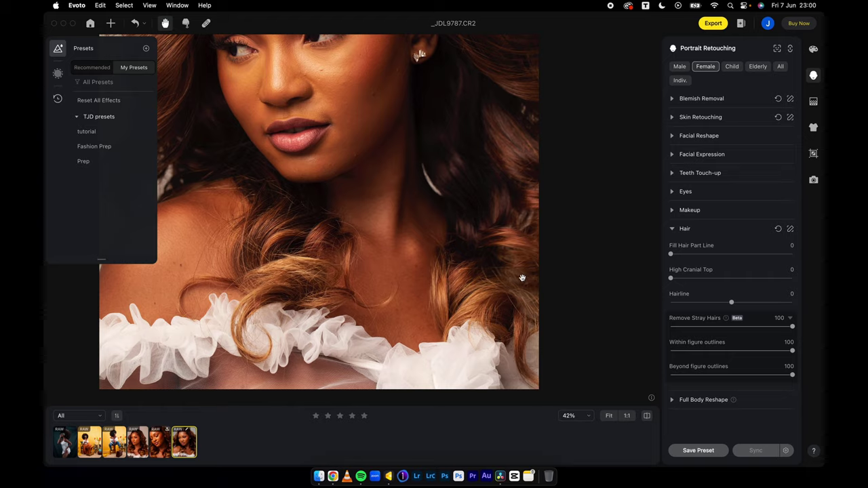
left_click_drag(397, 178, 513, 219)
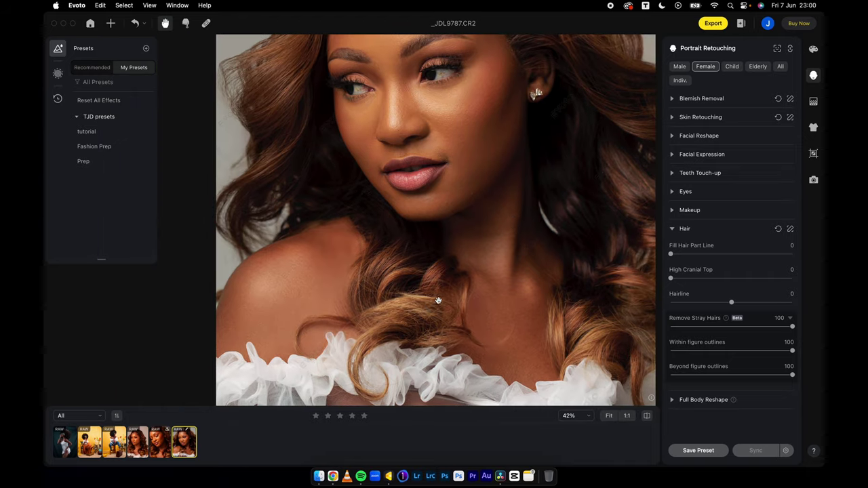
Step: Reset the Hair adjustments and examine the stray hairs around the head and shoulders
left_click(779, 229)
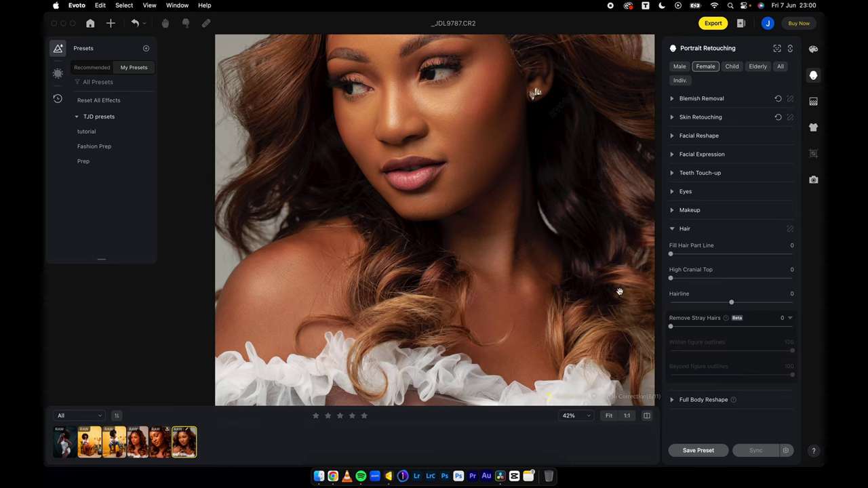
scroll(619, 292, "down", 2)
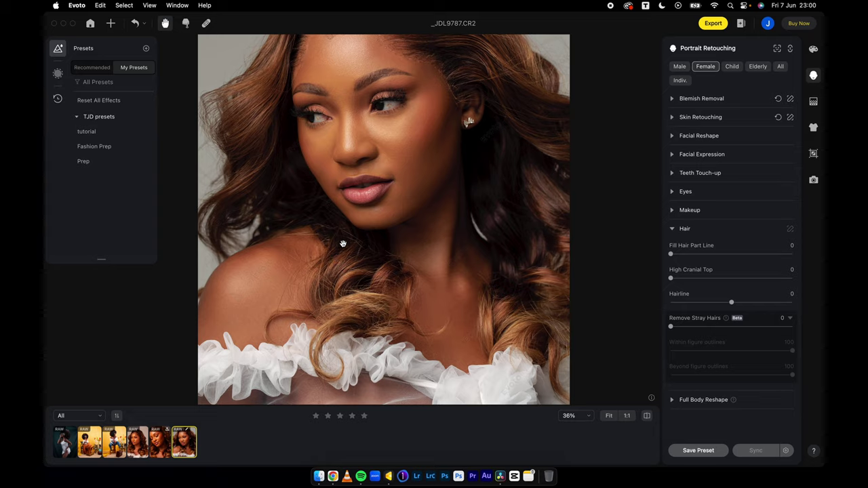
scroll(475, 210, "up", 3)
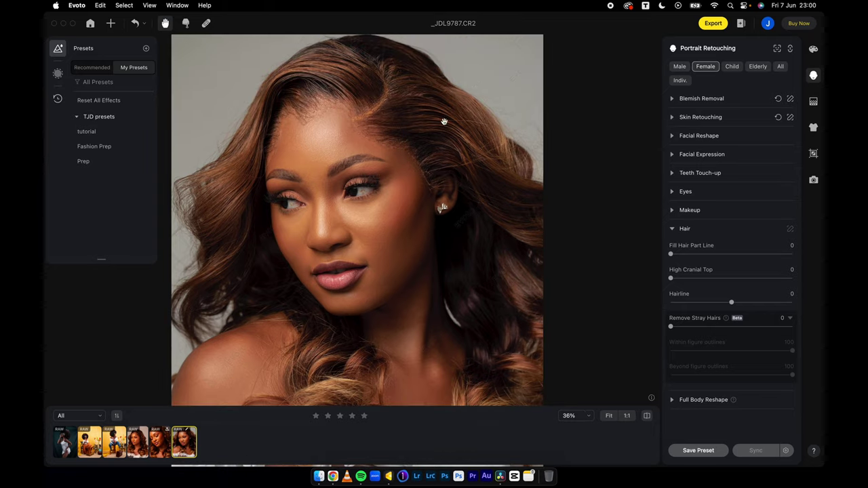
scroll(359, 213, "down", 3)
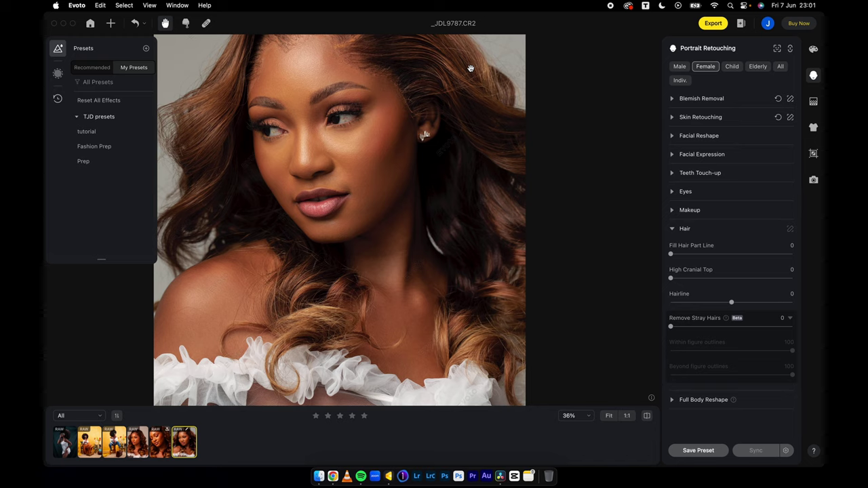
scroll(471, 69, "up", 1)
Step: Set Remove Stray Hairs back to 100 and check the smoothed hair at different magnifications
left_click_drag(671, 326, 793, 326)
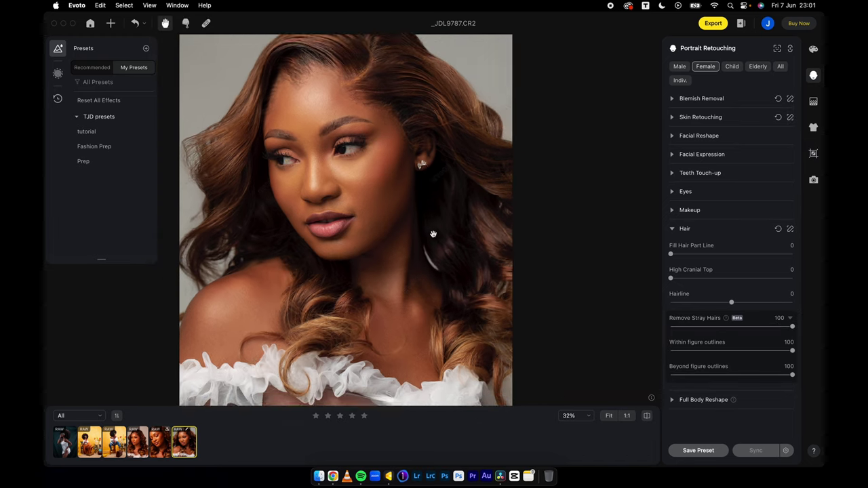
scroll(434, 234, "down", 2)
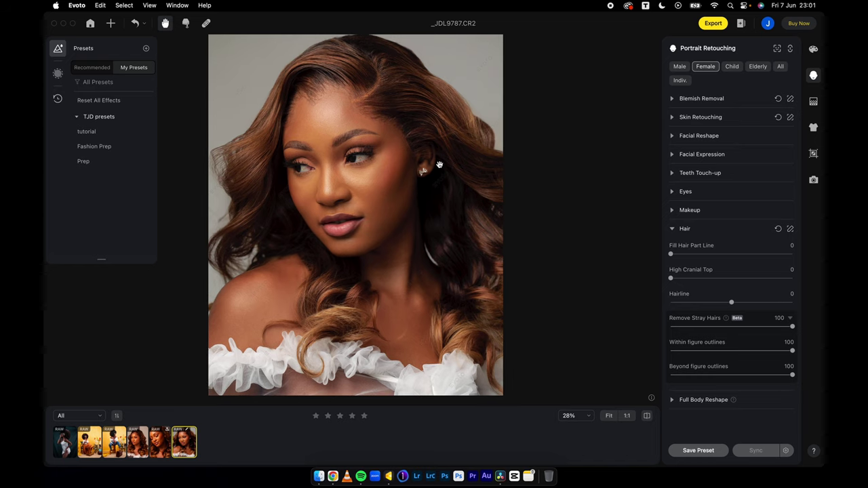
scroll(461, 237, "up", 1)
scroll(459, 184, "up", 1)
scroll(460, 183, "down", 3)
scroll(434, 202, "down", 1)
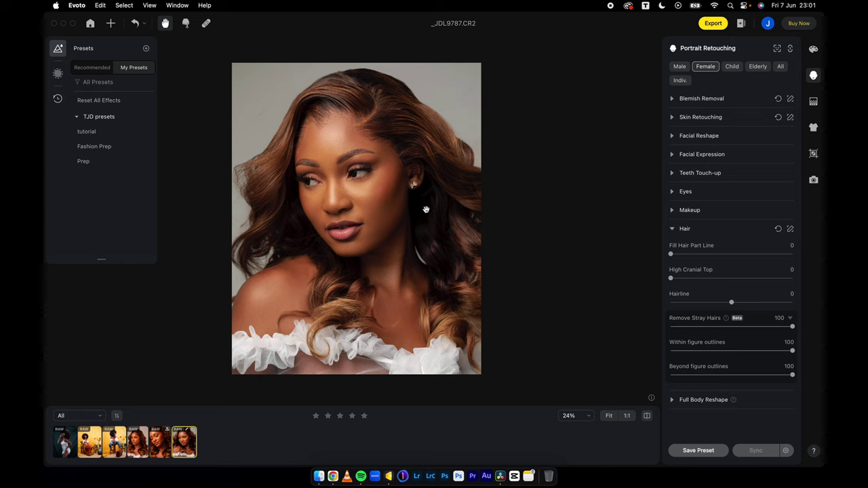
scroll(426, 210, "up", 2)
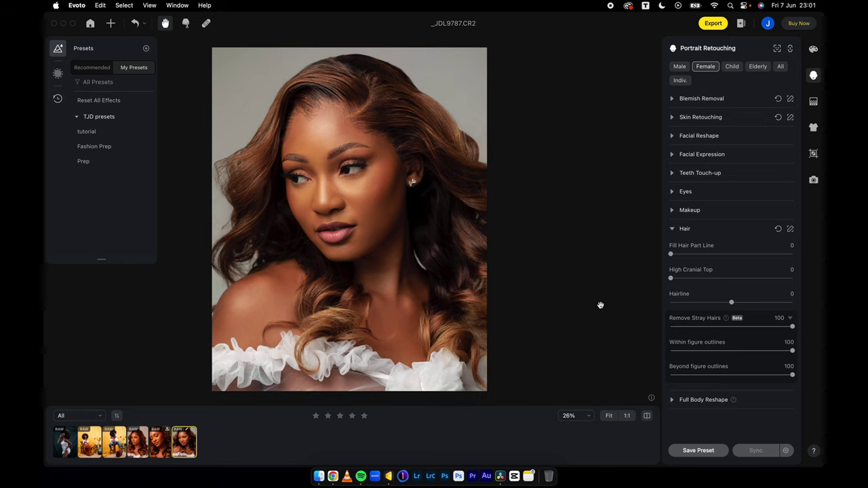
Step: Set stray hair removal Beyond figure outlines to 80 and Fill Hair Part Line to 60, and inspect the face up close
left_click_drag(792, 377, 768, 377)
left_click_drag(671, 254, 747, 257)
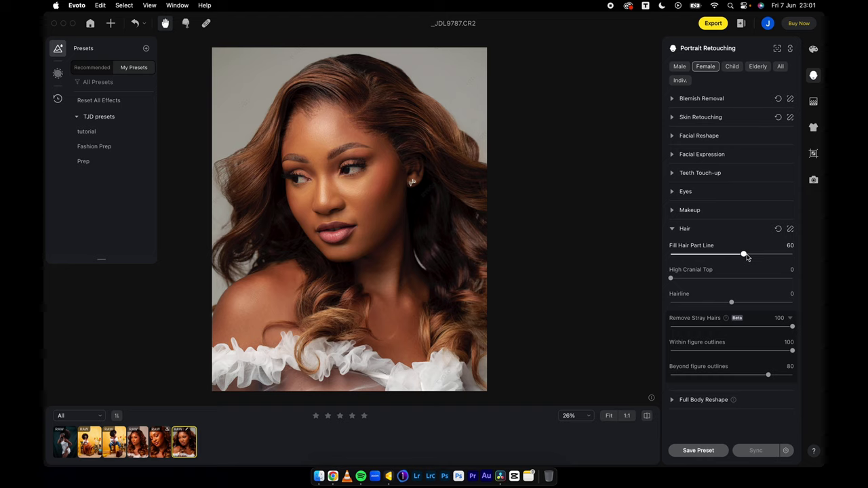
scroll(344, 161, "up", 5)
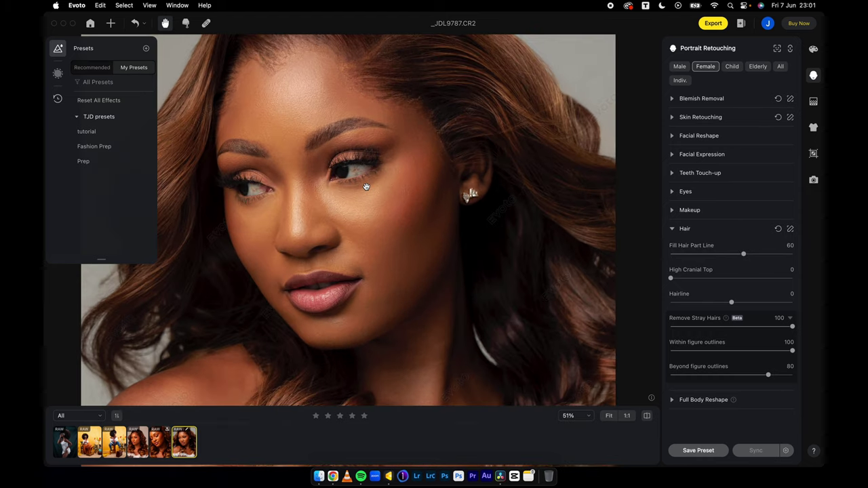
left_click_drag(366, 187, 390, 178)
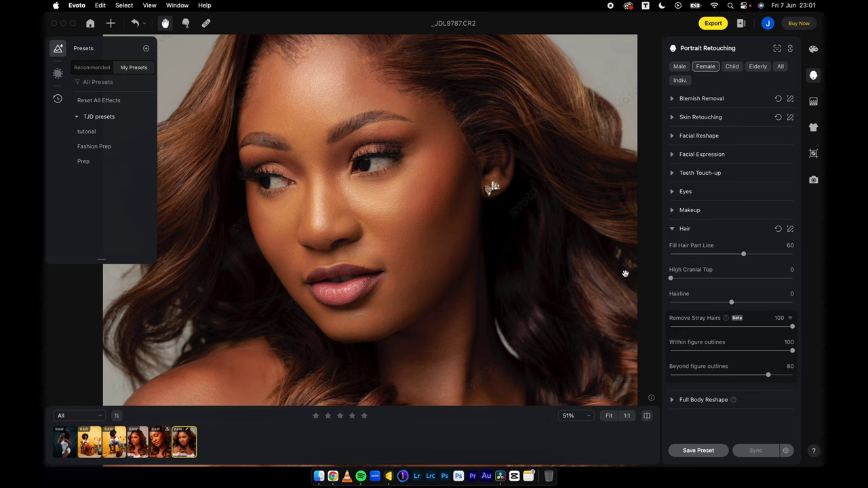
Step: Set Removing Red Veins to 100 in the Eyes adjustments
left_click(672, 229)
left_click(673, 192)
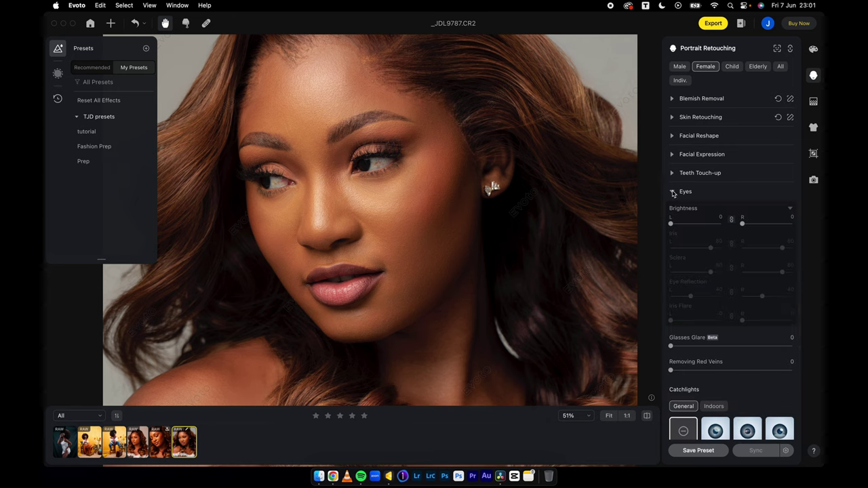
left_click_drag(671, 372, 798, 371)
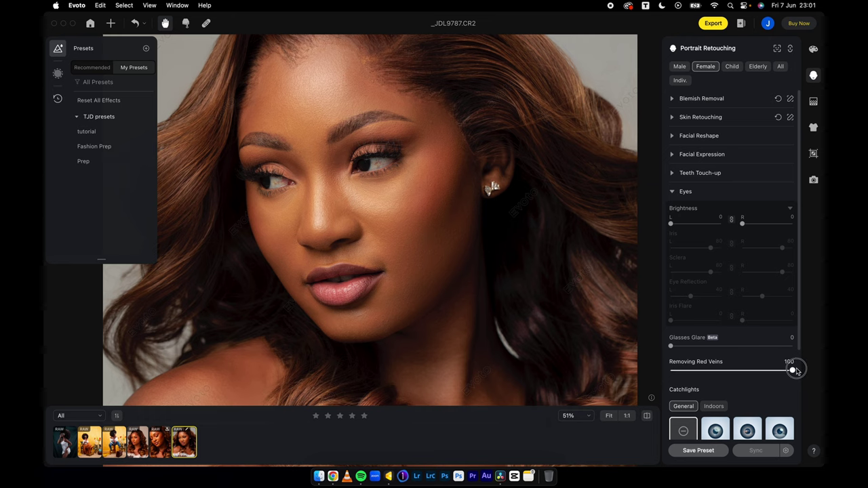
Step: Check the eyes up close, set the Brightness of both eyes to 70, and review the whole portrait
left_click(365, 163)
left_click_drag(365, 163, 383, 182)
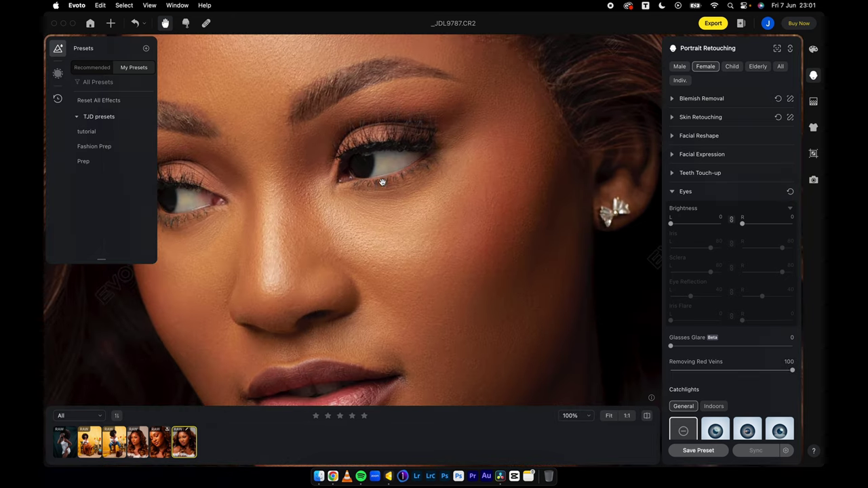
scroll(380, 185, "down", 2)
scroll(407, 270, "down", 3)
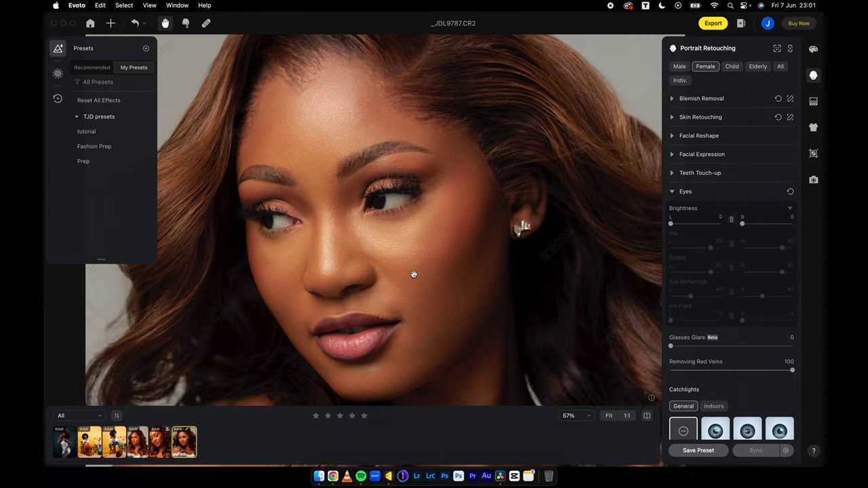
left_click_drag(671, 224, 706, 226)
scroll(448, 263, "down", 2)
scroll(437, 299, "down", 3)
left_click_drag(427, 281, 377, 259)
scroll(402, 267, "down", 1)
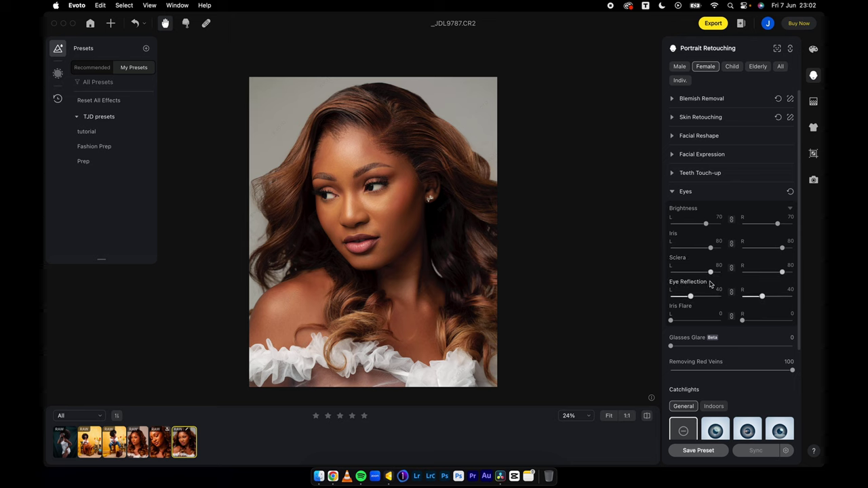
Step: Review the Eyes and Hair settings of _JDL9787.CR2 and sync its edits to the other two portraits of the same woman
scroll(724, 372, "down", 3)
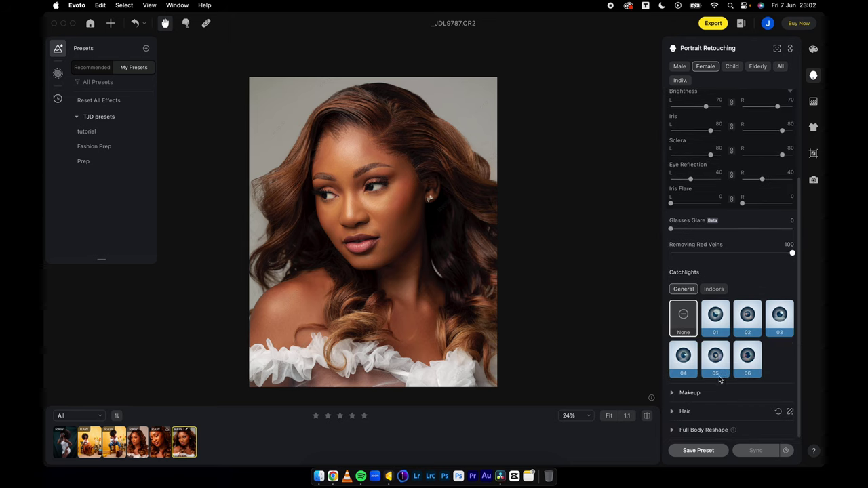
left_click(682, 411)
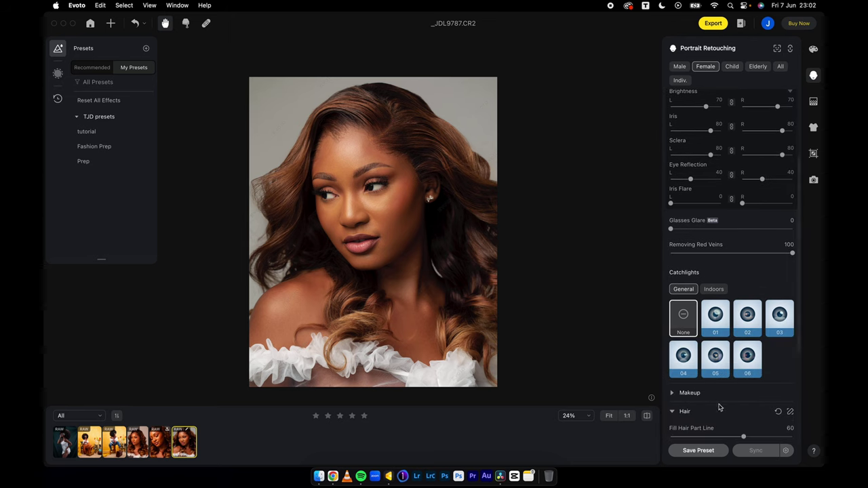
scroll(716, 405, "down", 4)
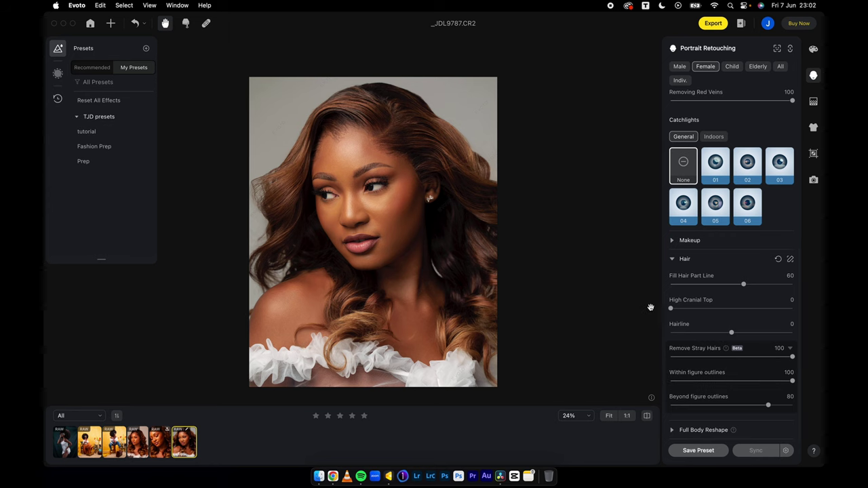
left_click(138, 442, "shift")
left_click(757, 452)
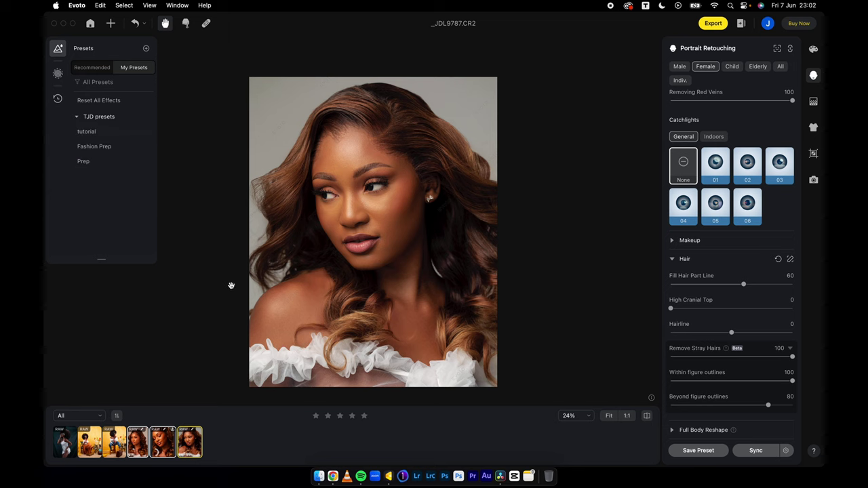
Step: Review the synced retouching on _JDL9753.CR2 and _JDL9715.CR2, comparing _JDL9715.CR2 with its unedited original
left_click(165, 447)
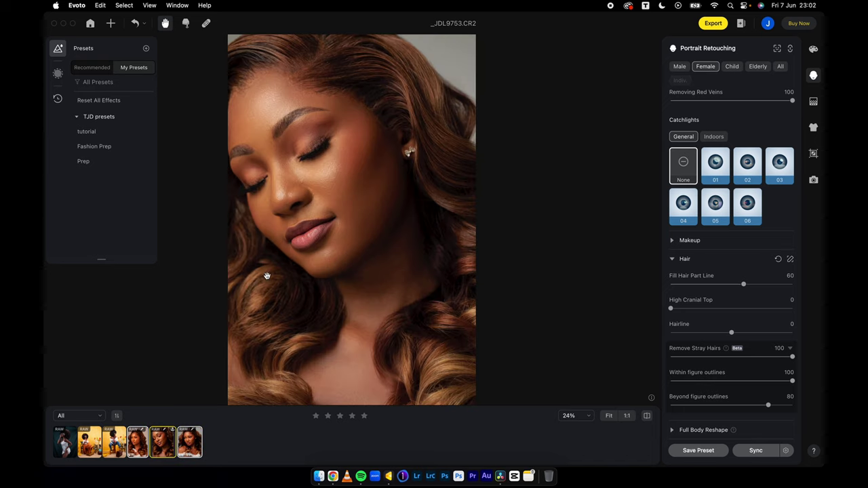
left_click(163, 442)
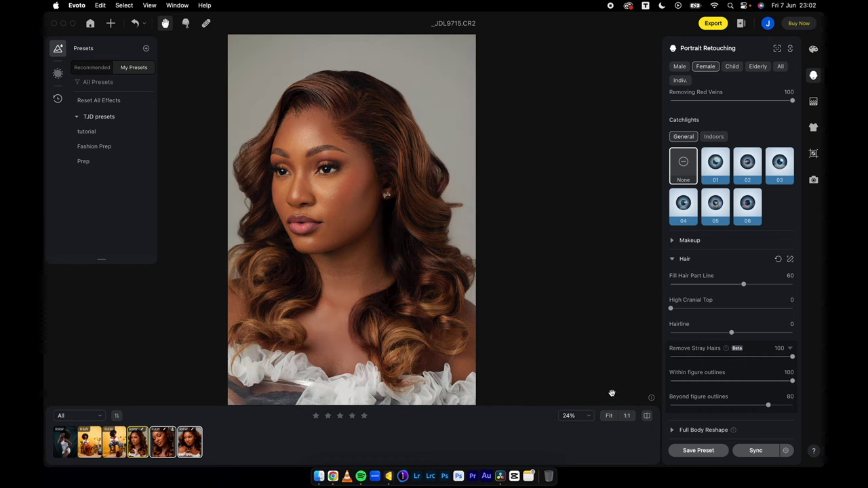
left_click(376, 185)
left_click(382, 208)
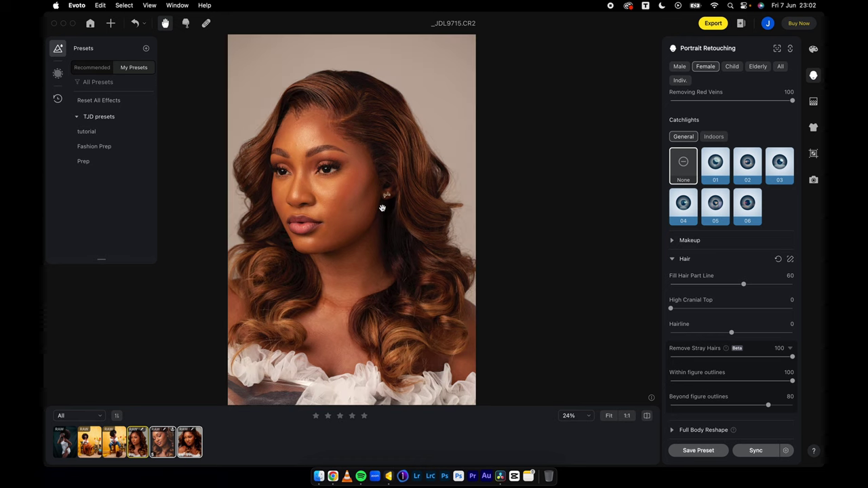
scroll(382, 208, "up", 3)
scroll(414, 213, "down", 2)
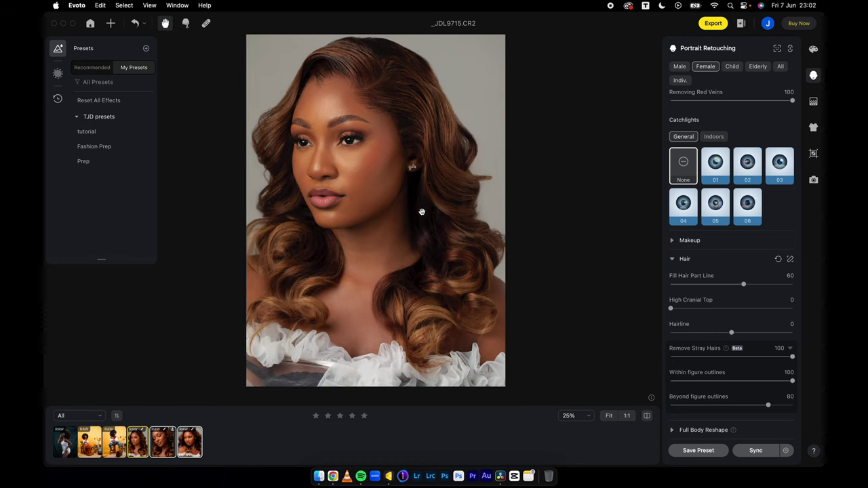
scroll(421, 212, "down", 2)
left_click(504, 265)
left_click(496, 232)
Step: Examine the stray hair removal along the hair edges and curls of _JDL9715.CR2 against the original, and revisit the other two synced portraits
scroll(486, 210, "up", 6)
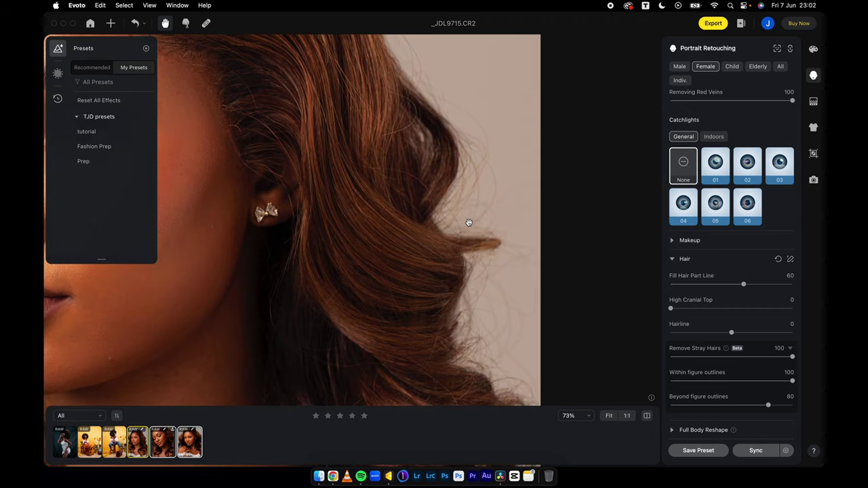
left_click(469, 223)
left_click(464, 232)
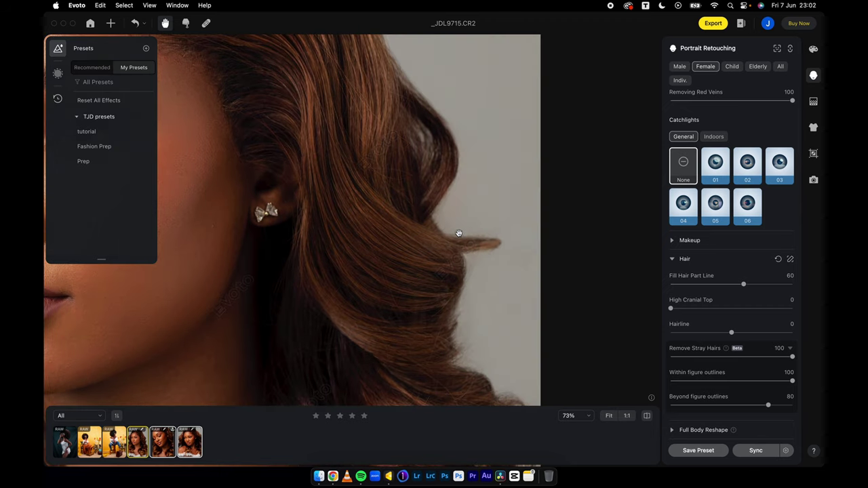
scroll(460, 218, "left", 4)
scroll(500, 272, "down", 8)
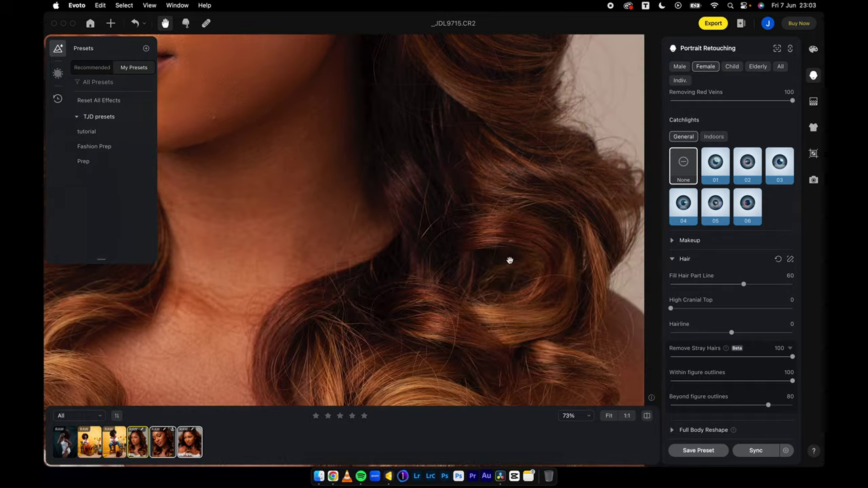
scroll(510, 272, "down", 5)
scroll(499, 217, "down", 2)
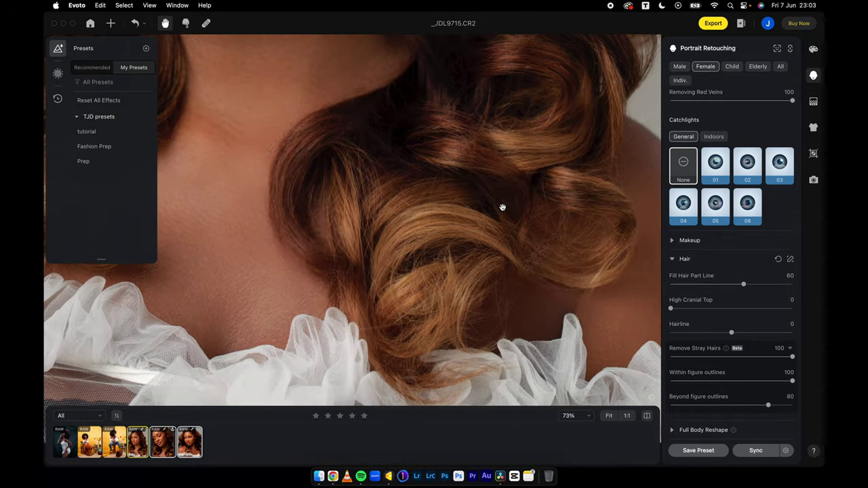
scroll(502, 207, "down", 5)
scroll(445, 170, "up", 5)
scroll(381, 261, "up", 5)
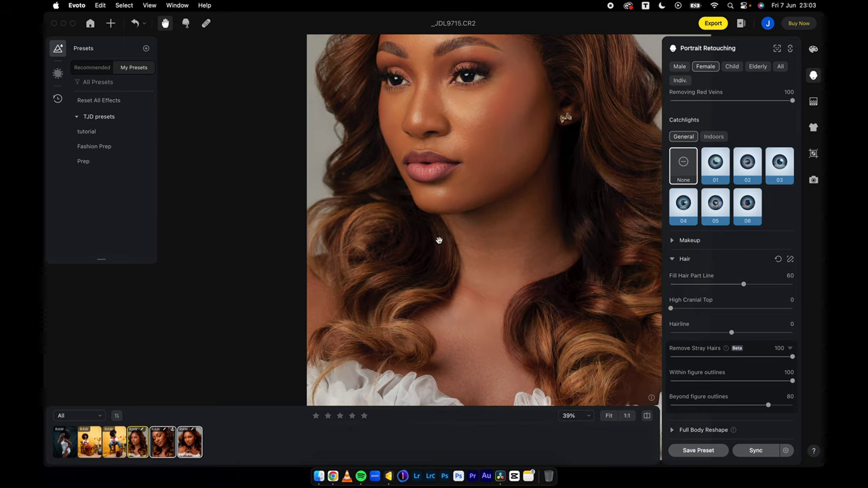
scroll(439, 240, "down", 6)
scroll(473, 245, "up", 4)
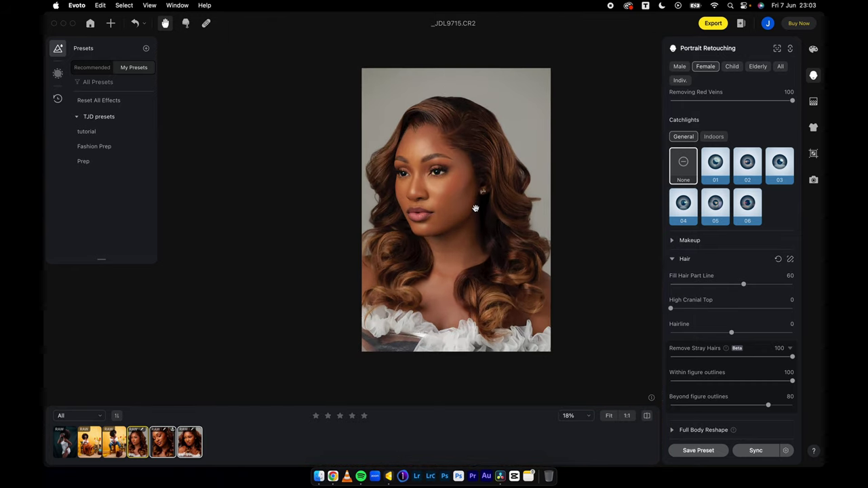
scroll(476, 208, "up", 1)
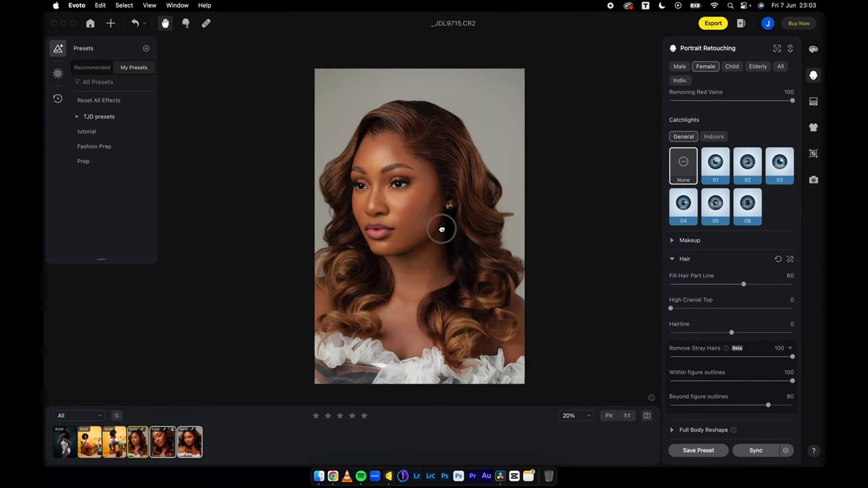
left_click(170, 445)
left_click(155, 445)
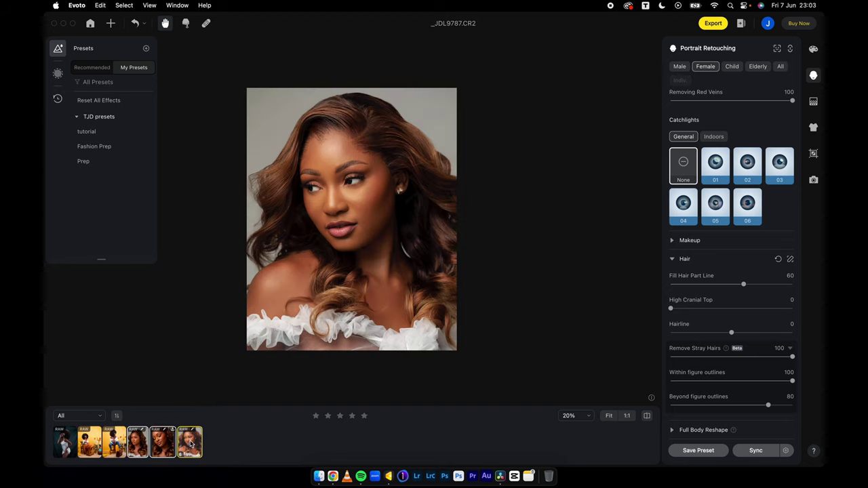
left_click(154, 445)
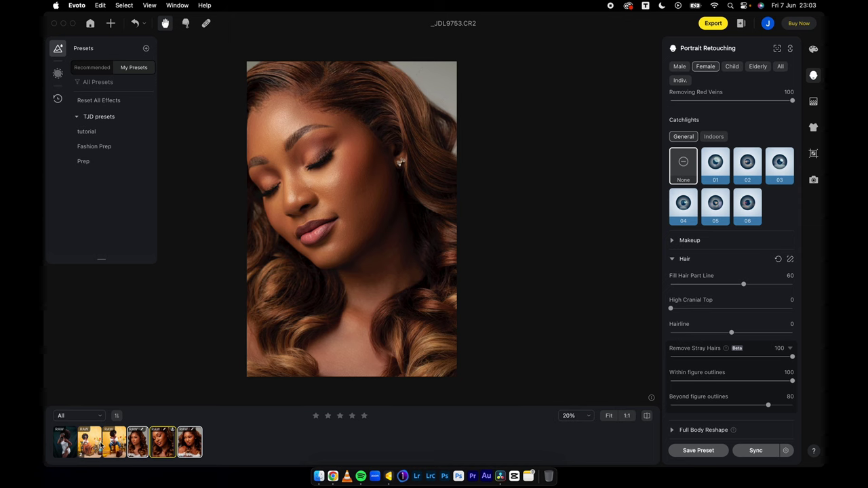
Step: Open the photo _DSF0606.RAF of the woman in glasses and a white dress, and collapse the Eyes and Hair adjustments
left_click(65, 445)
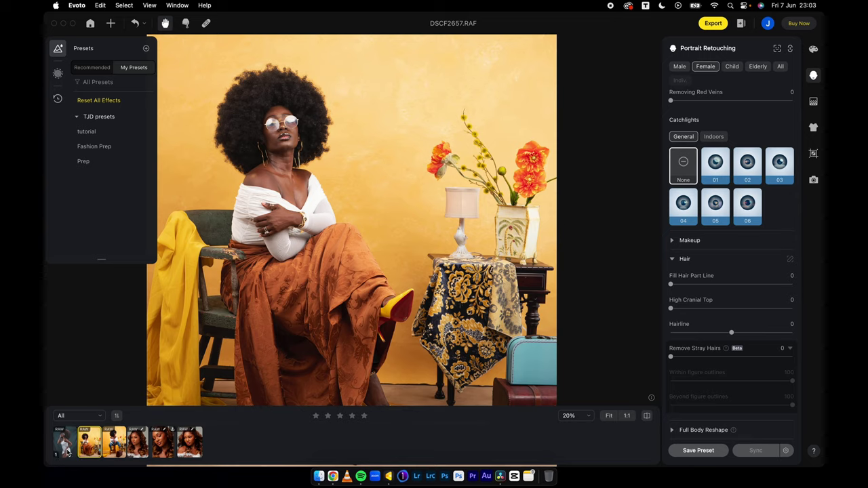
scroll(696, 199, "up", 5)
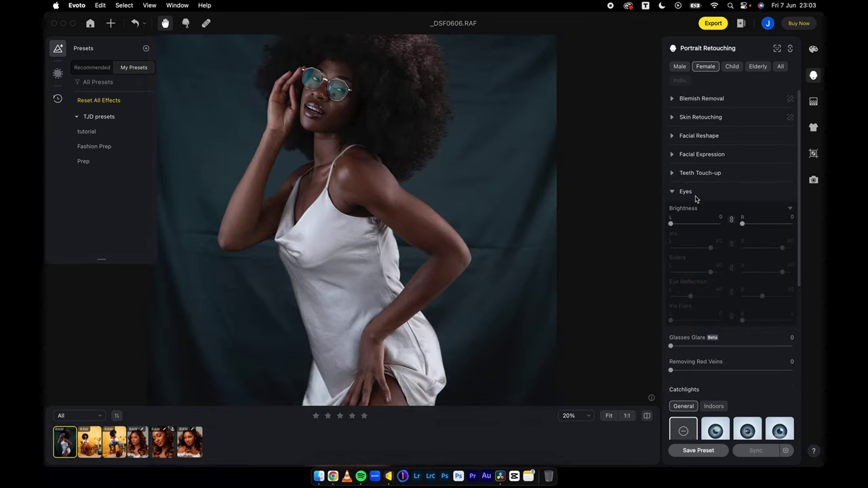
left_click(684, 192)
scroll(335, 207, "down", 2)
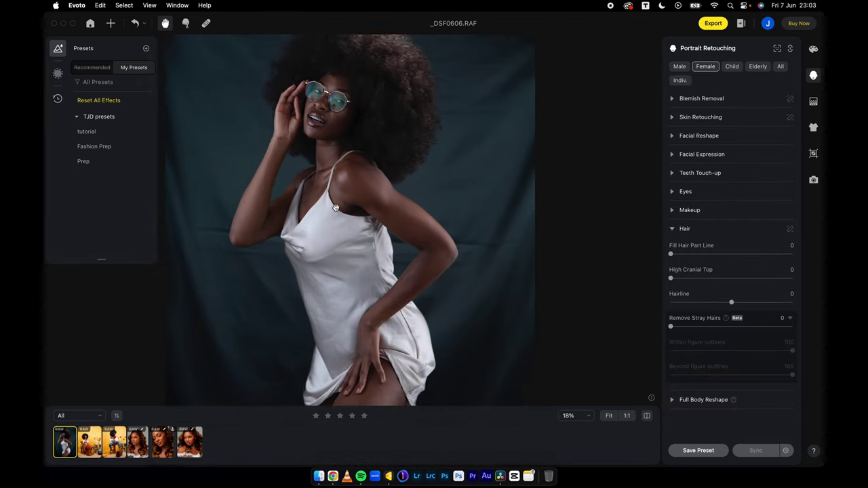
scroll(372, 225, "down", 1)
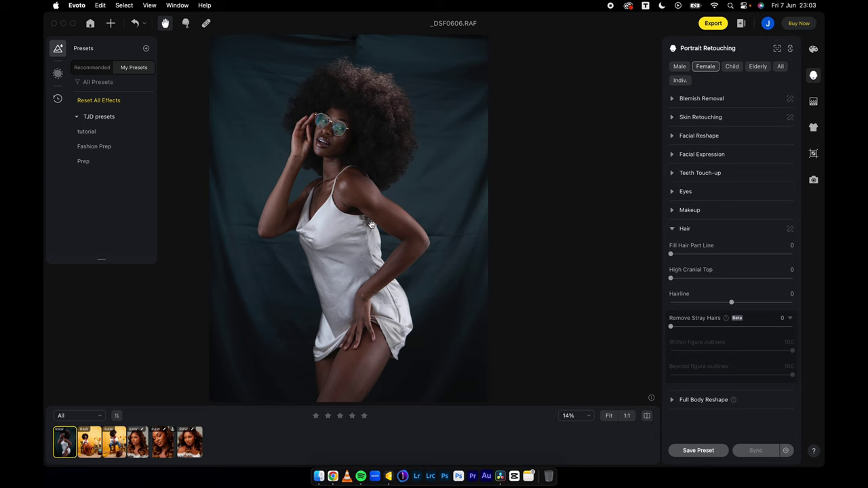
left_click(680, 231)
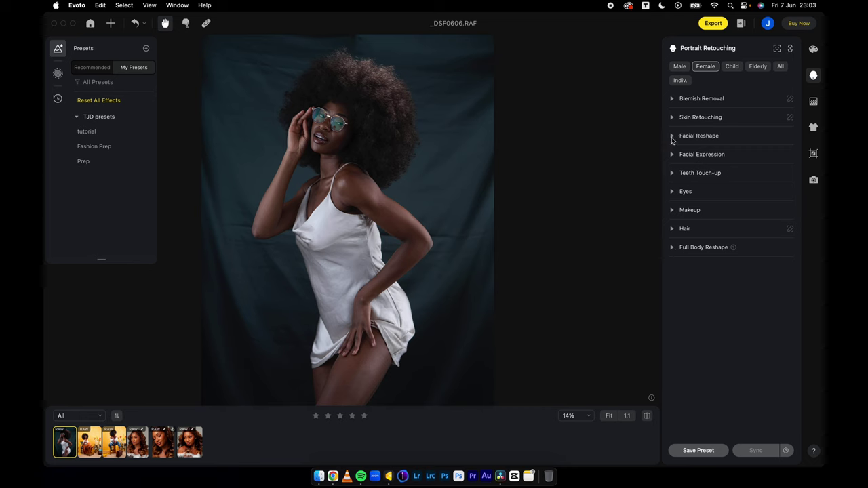
Step: Set Glasses Glare to 100 in the Eyes adjustments to remove the lens reflections, and check the full photo
left_click(671, 193)
scroll(671, 203, "down", 5)
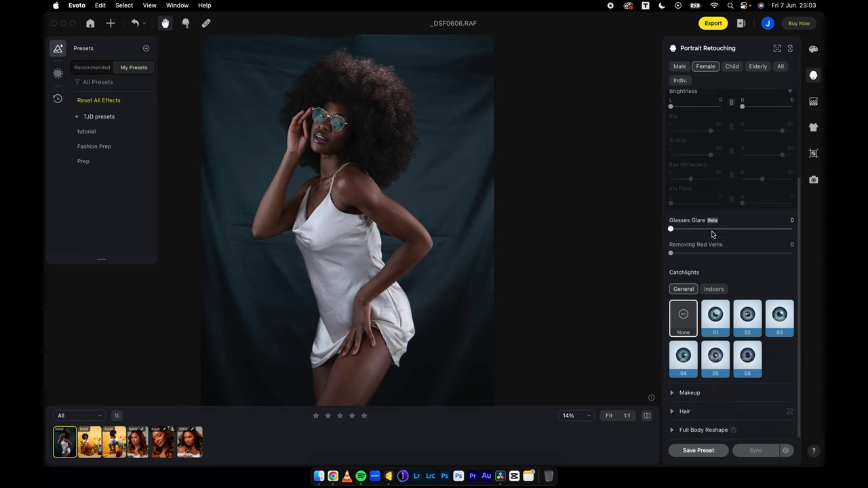
scroll(401, 162, "up", 5)
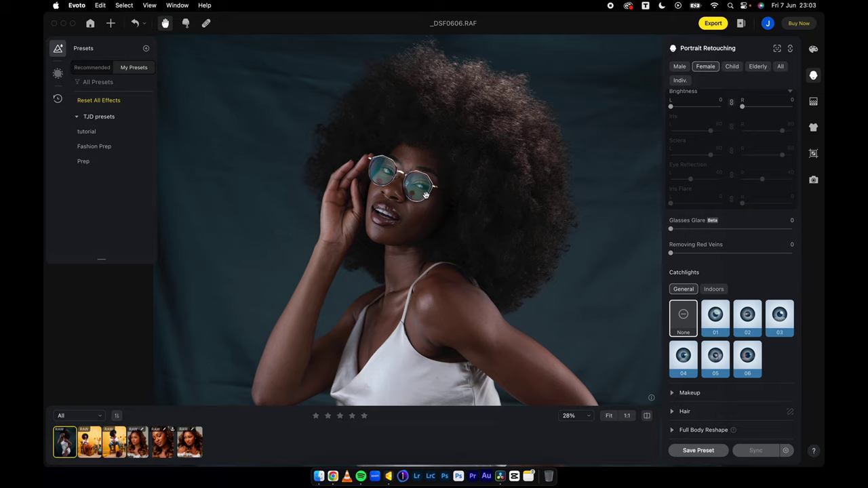
scroll(425, 195, "up", 2)
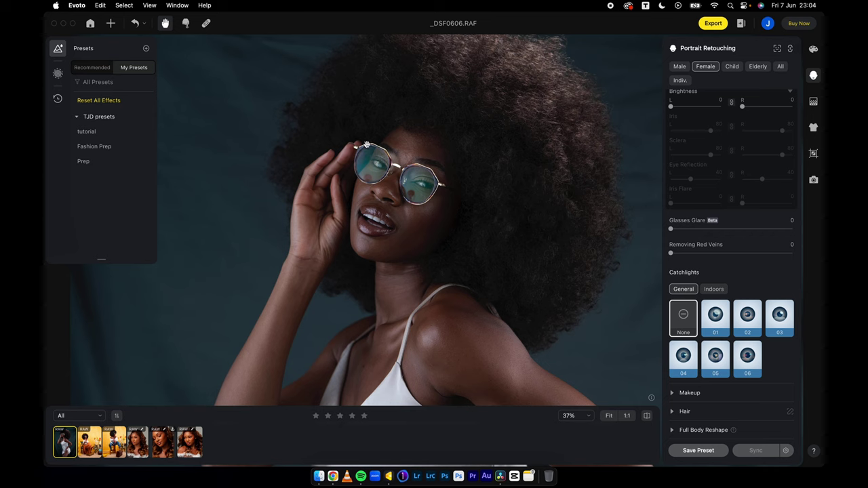
left_click_drag(671, 229, 814, 230)
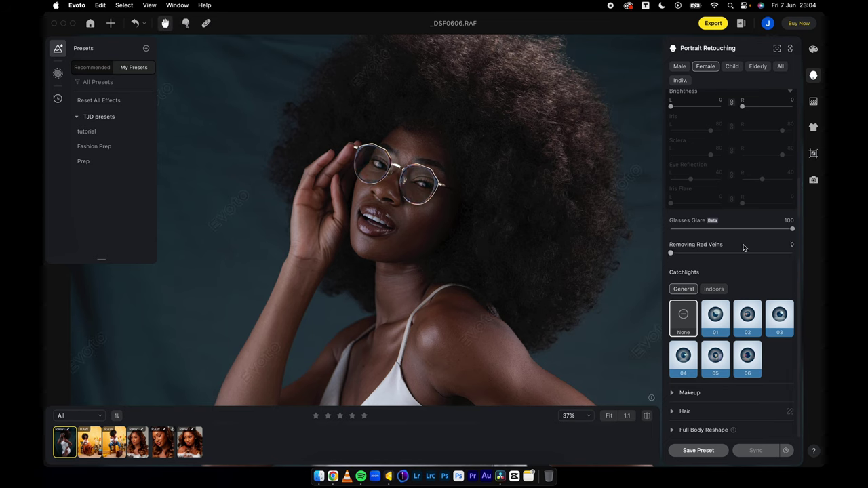
scroll(434, 246, "down", 5)
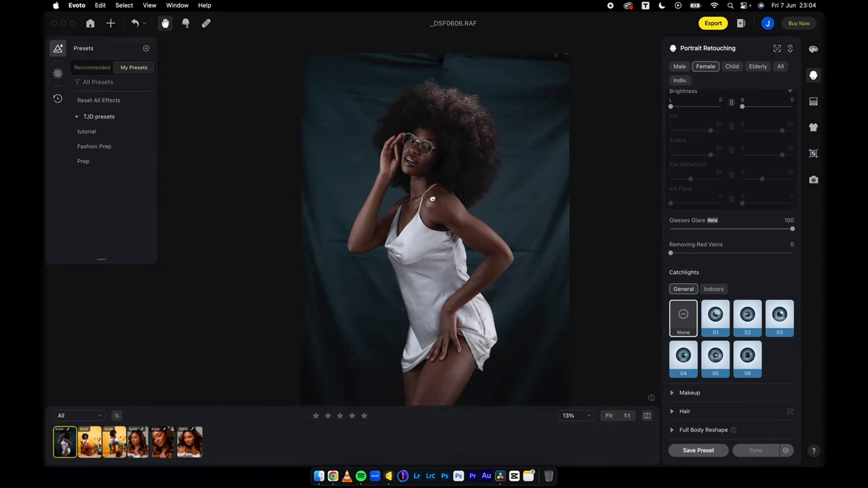
scroll(432, 199, "down", 1)
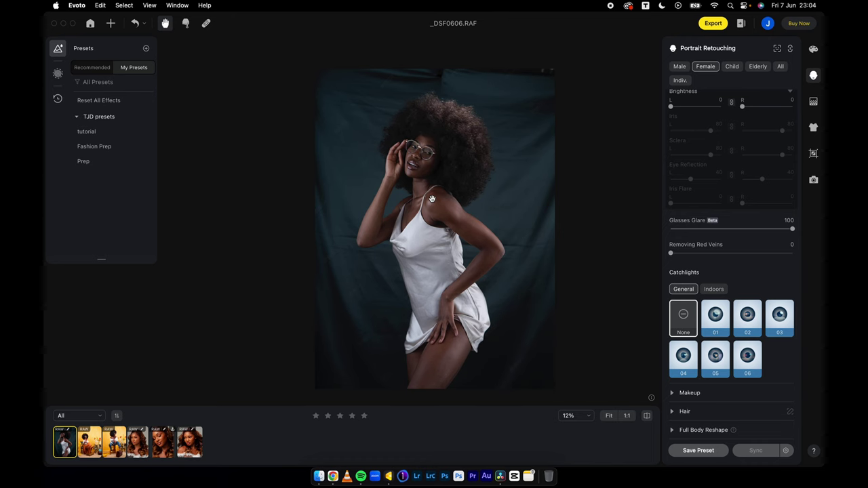
Step: Set De-wrinkle Clothing to 85 for the white dress and inspect the smoothed fabric
left_click(814, 128)
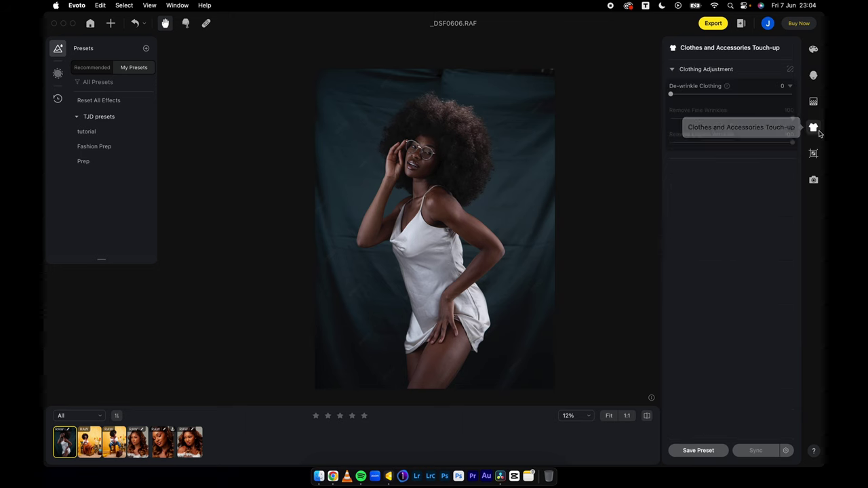
left_click_drag(671, 95, 775, 99)
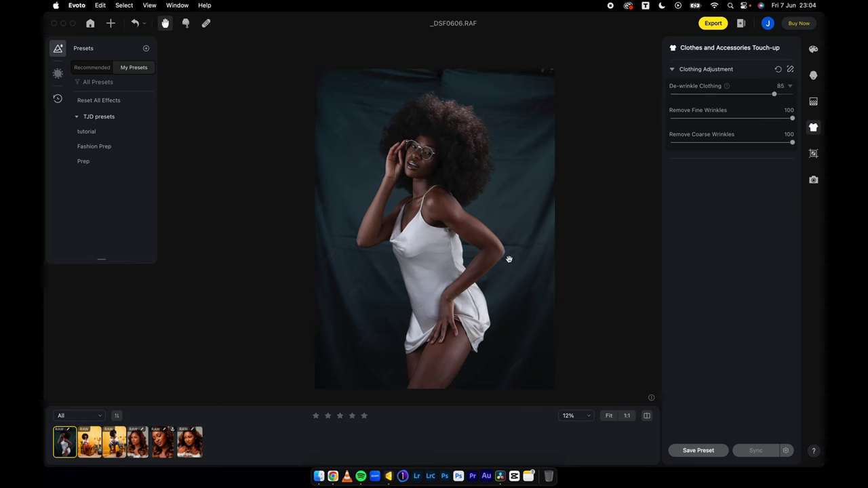
left_click_drag(508, 256, 473, 255)
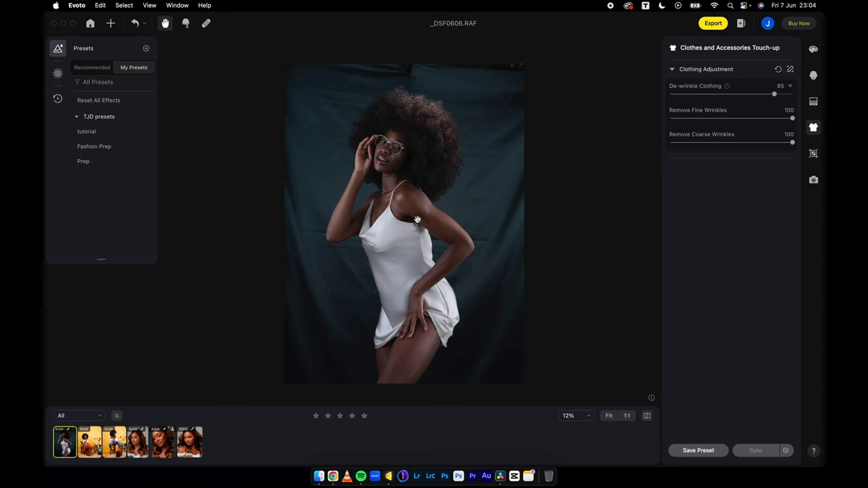
Step: Enable Clean Solid Backdrop and Color Banding Removal for the backdrop of _DSF0606.RAF, and replace it with the Fabric02 backdrop
left_click(814, 102)
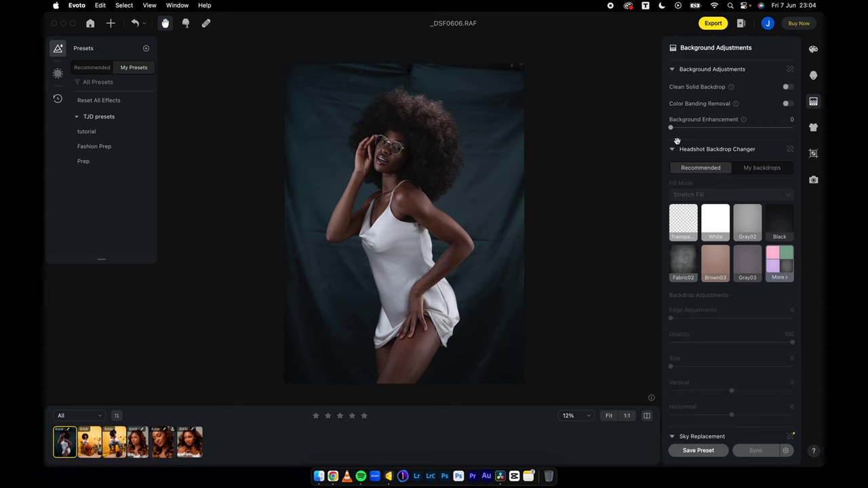
left_click(787, 88)
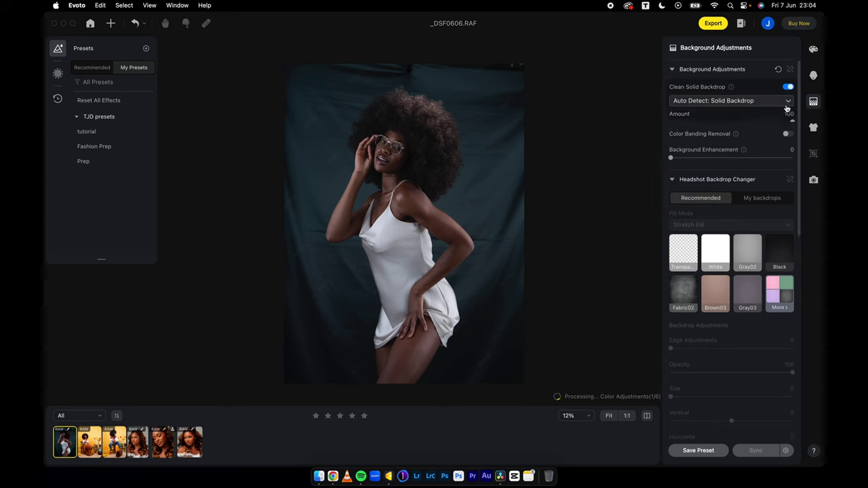
left_click(787, 144)
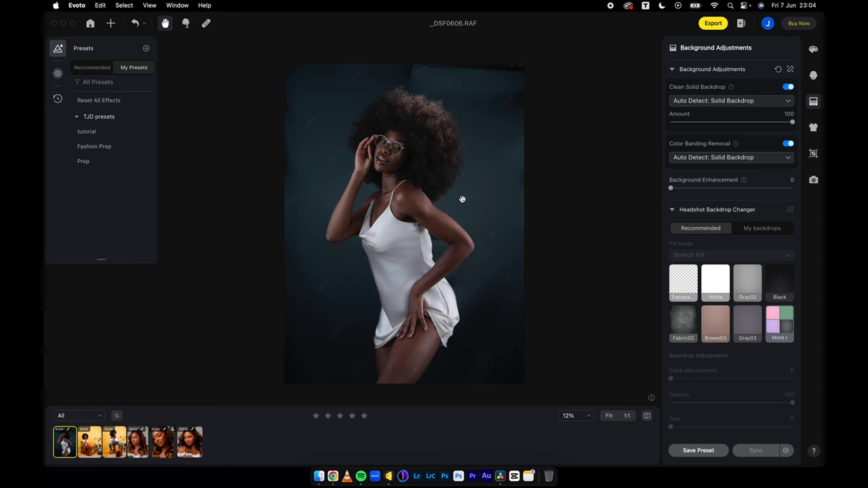
left_click(691, 329)
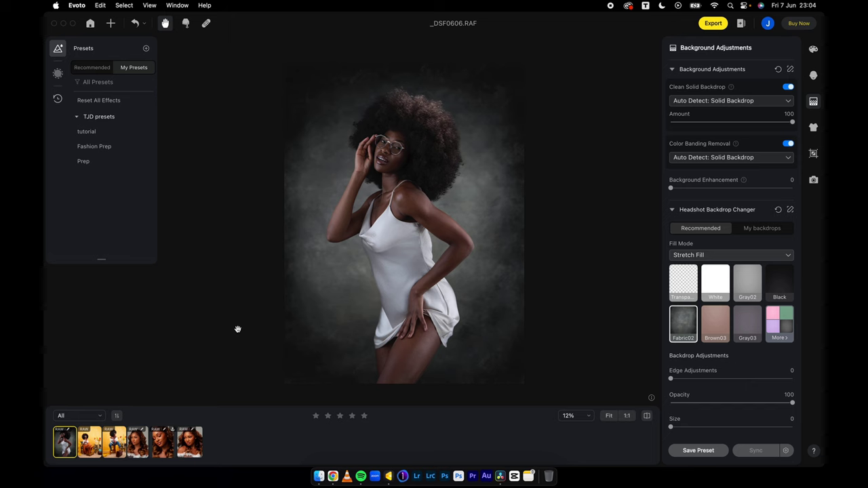
Step: Open the photo DSCF2781.RAF of the woman seated in jeans, hide the presets and browse the AI Color Looks
left_click(89, 442)
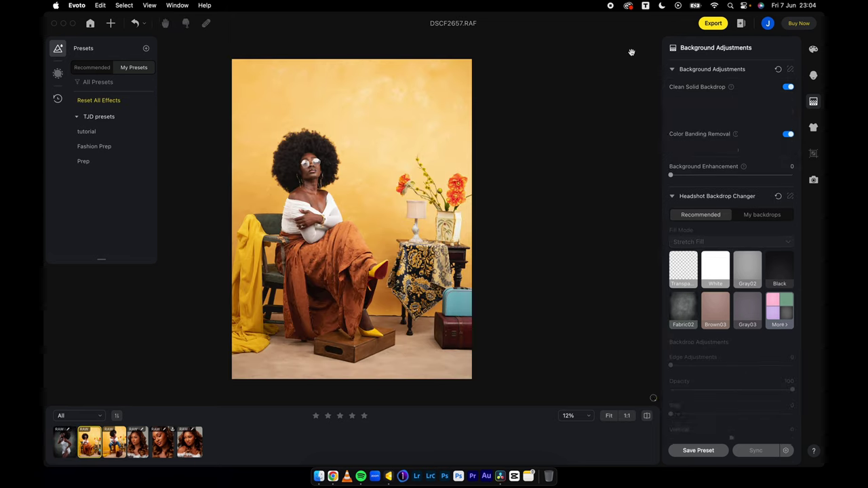
left_click(814, 49)
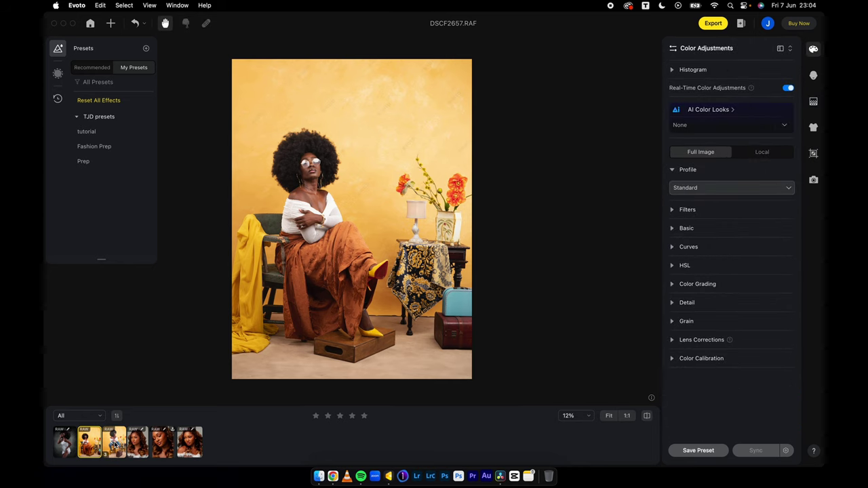
left_click(114, 442)
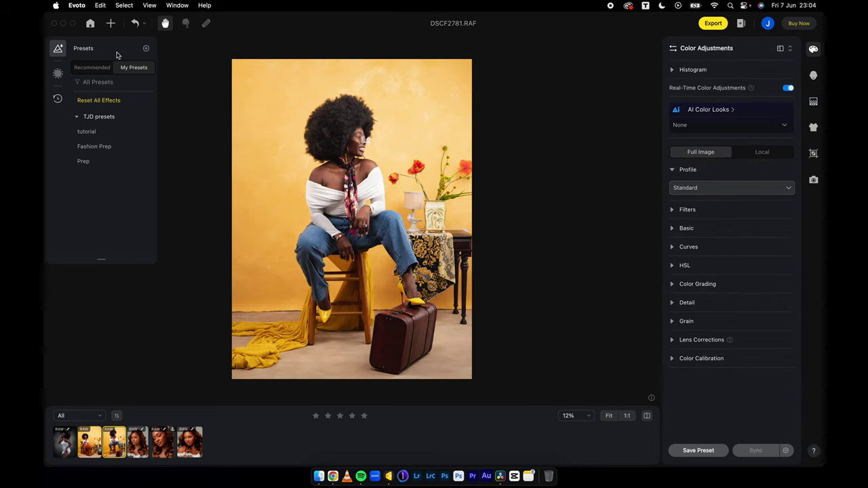
left_click(59, 49)
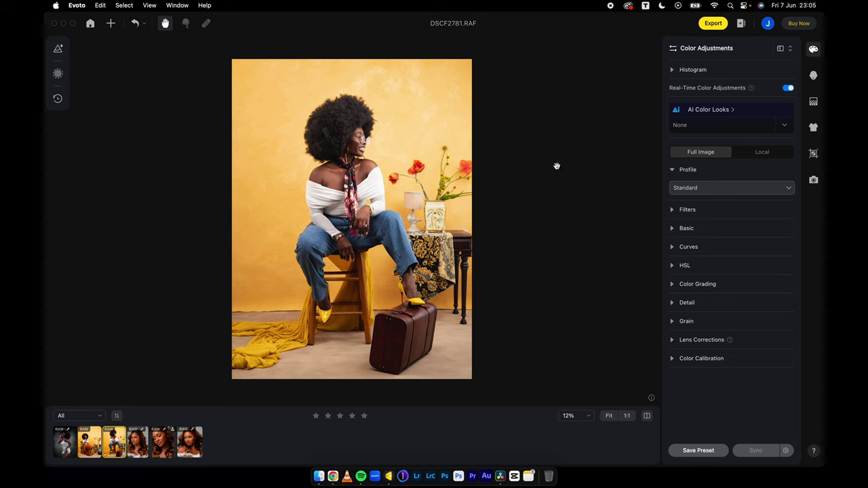
left_click(732, 112)
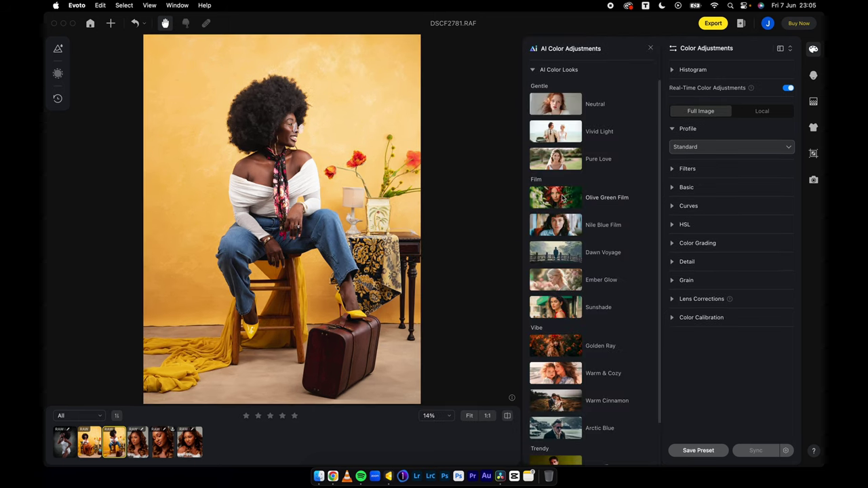
scroll(595, 307, "down", 3)
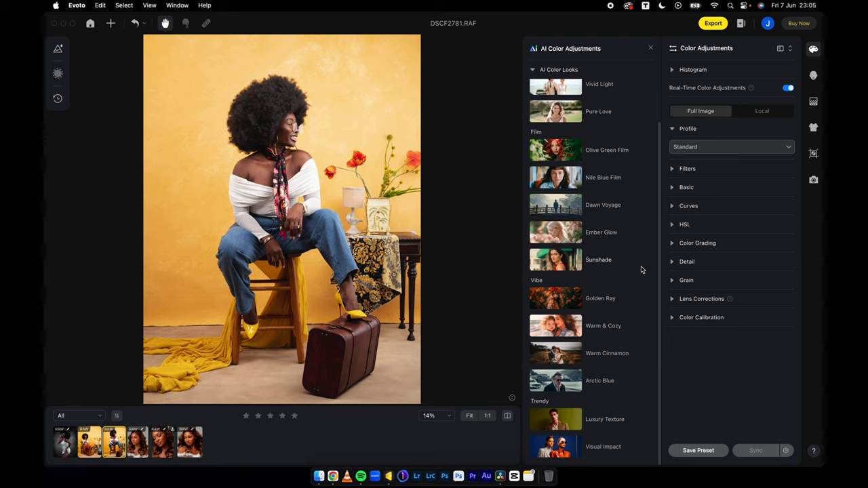
scroll(642, 269, "up", 3)
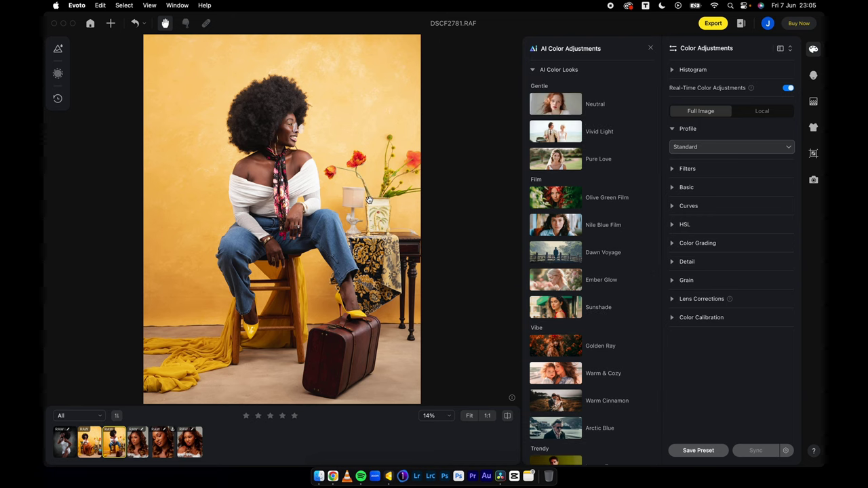
scroll(368, 198, "down", 2)
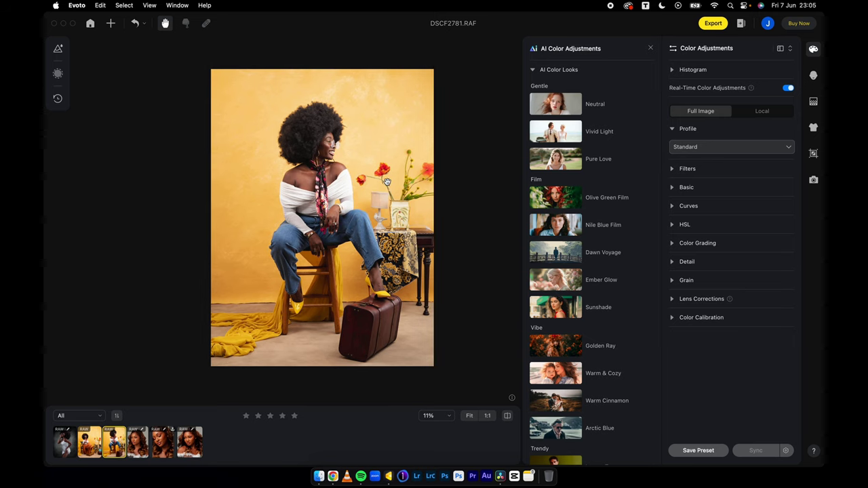
scroll(598, 356, "down", 3)
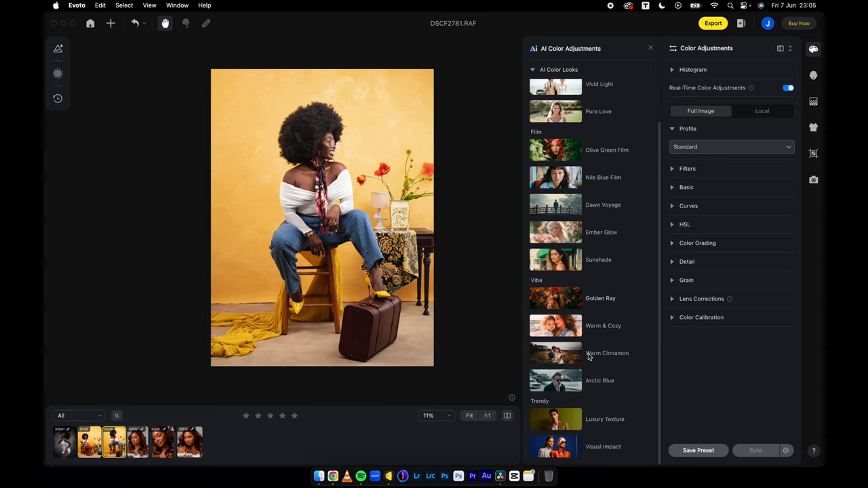
Step: Try the AI Color Looks Luxury Texture, Sunshade, Olive Green Film, Golden Ray, Warm & Cozy and Warm Cinnamon on the photo
left_click(565, 421)
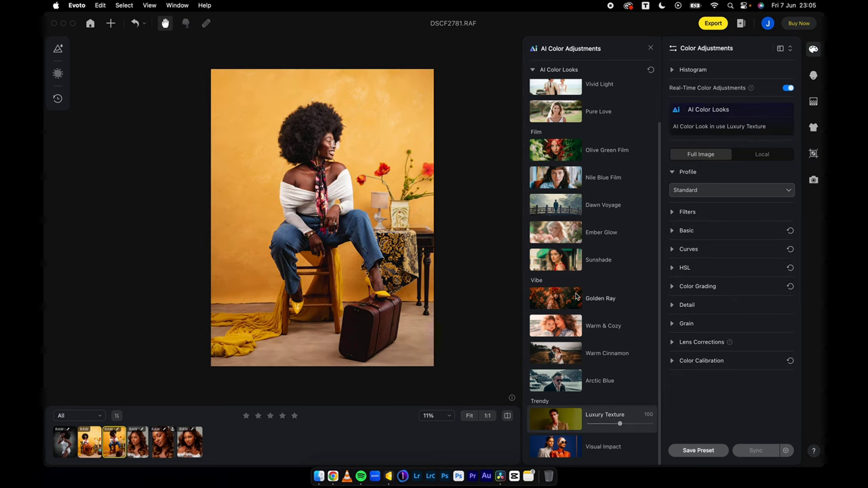
left_click(550, 264)
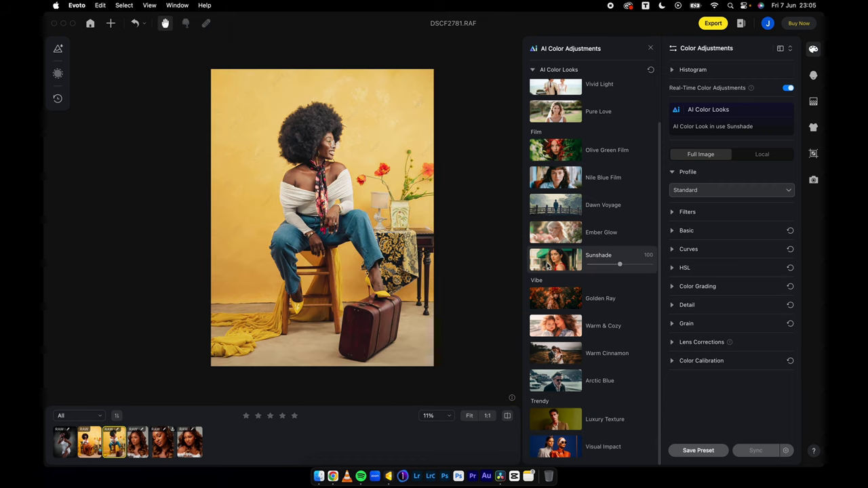
left_click(554, 151)
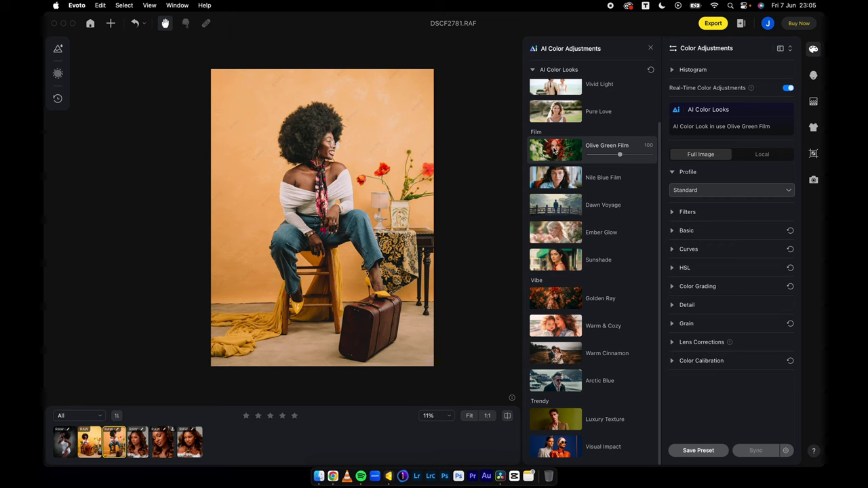
left_click(555, 301)
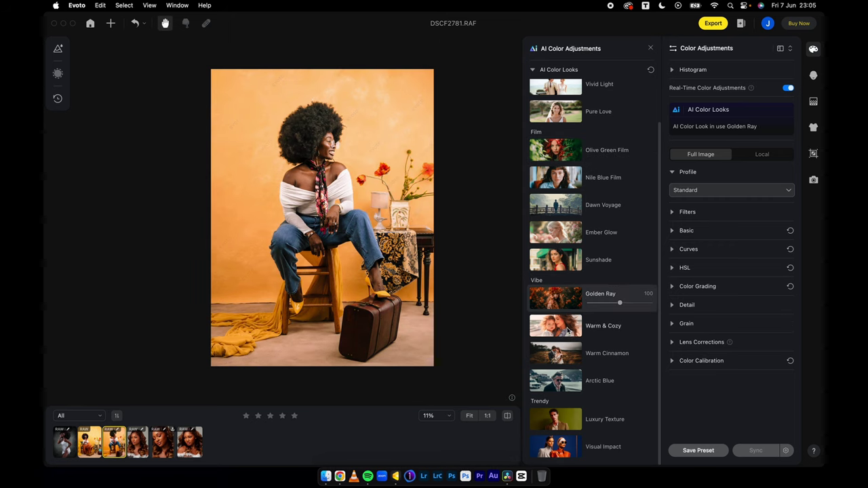
left_click(569, 330)
left_click(562, 361)
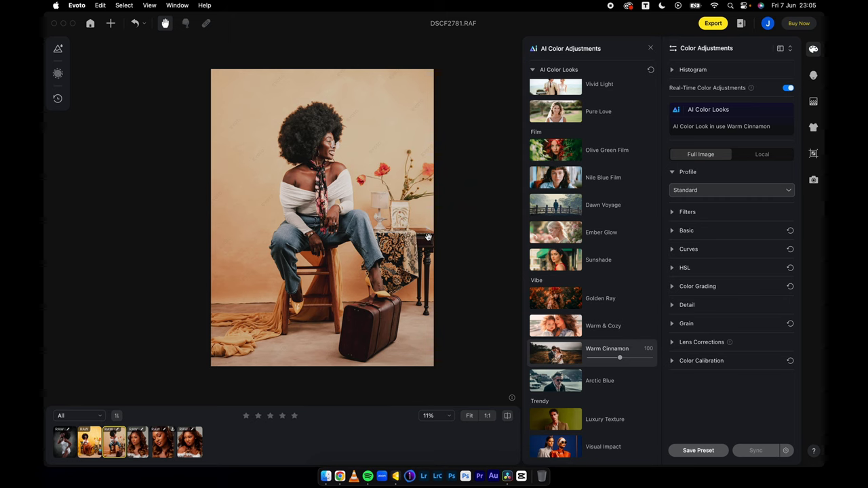
Step: Set Shadow to 13 and White to 5 in the Basic adjustments of the Warm Cinnamon look, and compare with the original
left_click(675, 232)
scroll(725, 355, "down", 4)
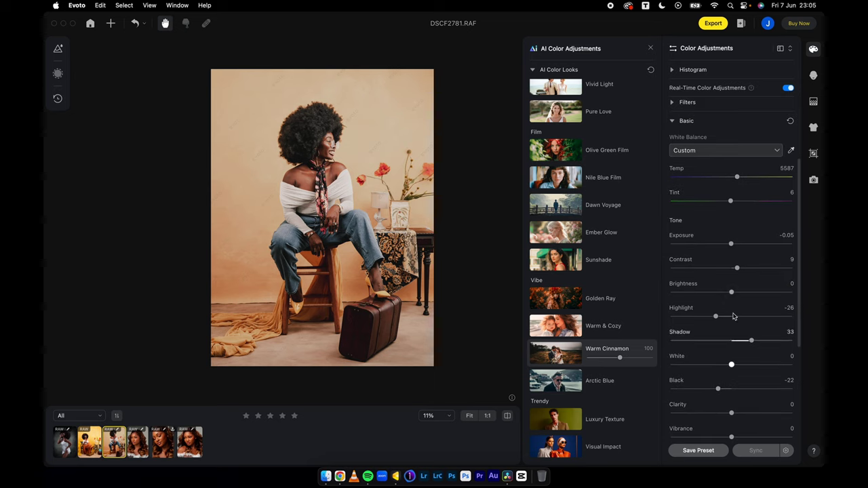
mouse_move(752, 340)
left_mouse_down()
mouse_move(731, 343)
mouse_move(740, 341)
left_mouse_up()
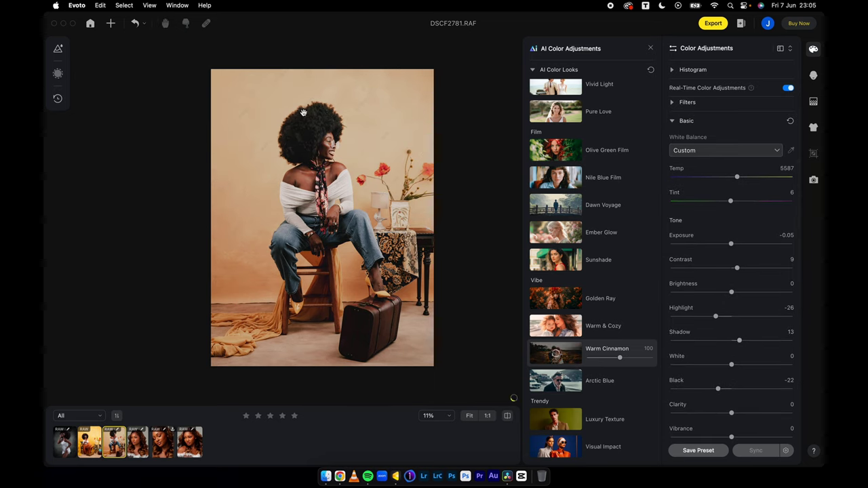
left_click_drag(732, 365, 735, 366)
scroll(732, 325, "down", 5)
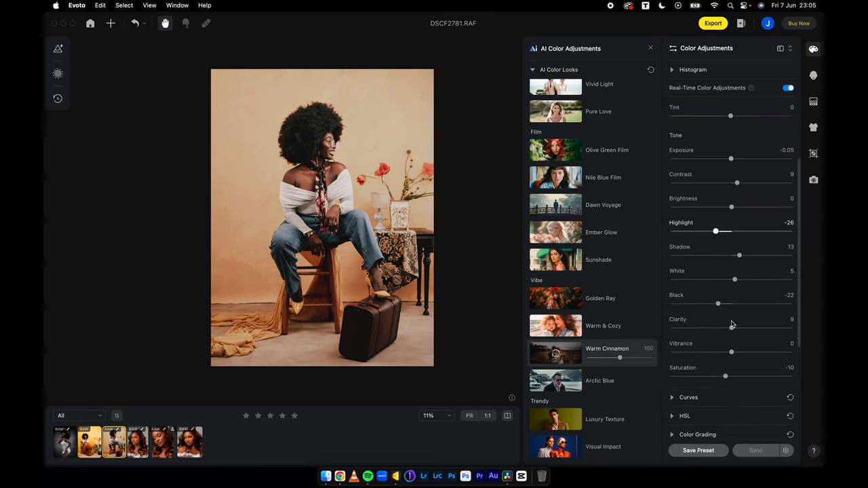
left_click(508, 416)
left_click(508, 416)
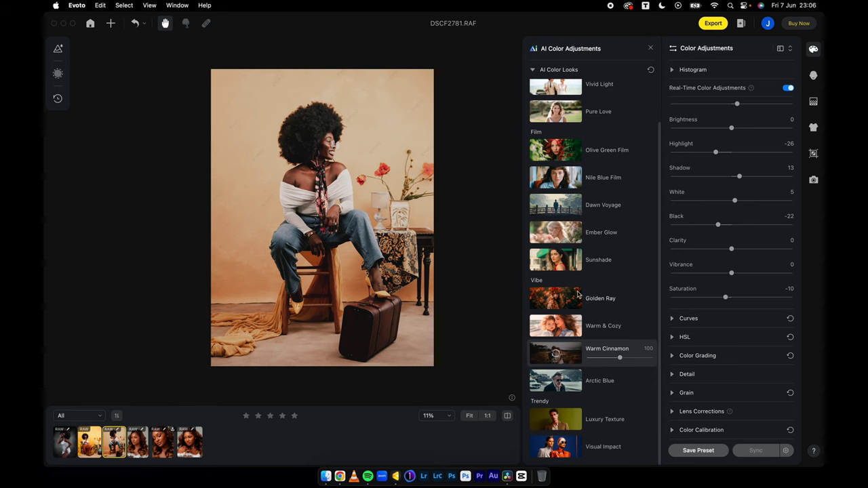
Step: Apply the Sunshade AI Color Look to the photo and set Shadow to 2
left_click(569, 266)
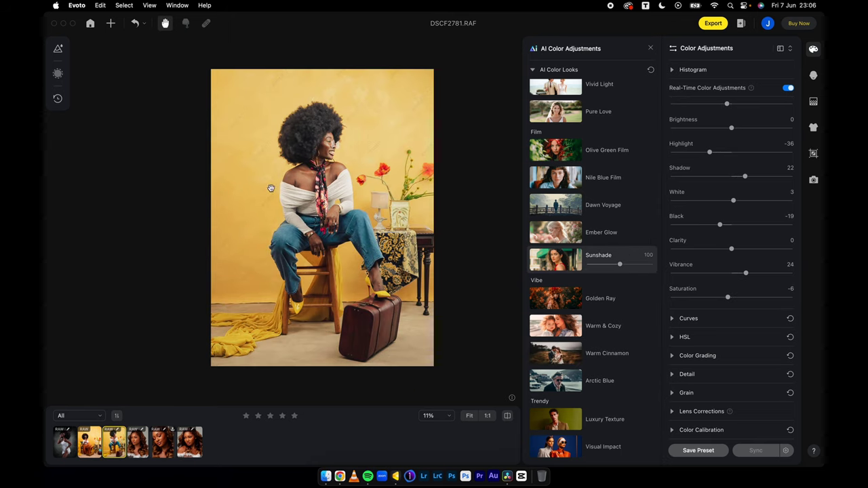
left_click_drag(337, 183, 315, 188)
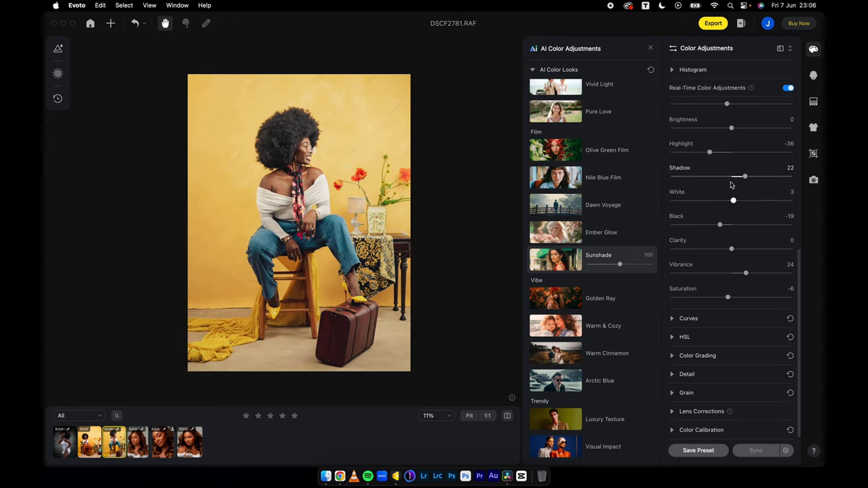
left_click_drag(746, 180, 732, 178)
scroll(735, 181, "up", 2)
scroll(735, 180, "up", 2)
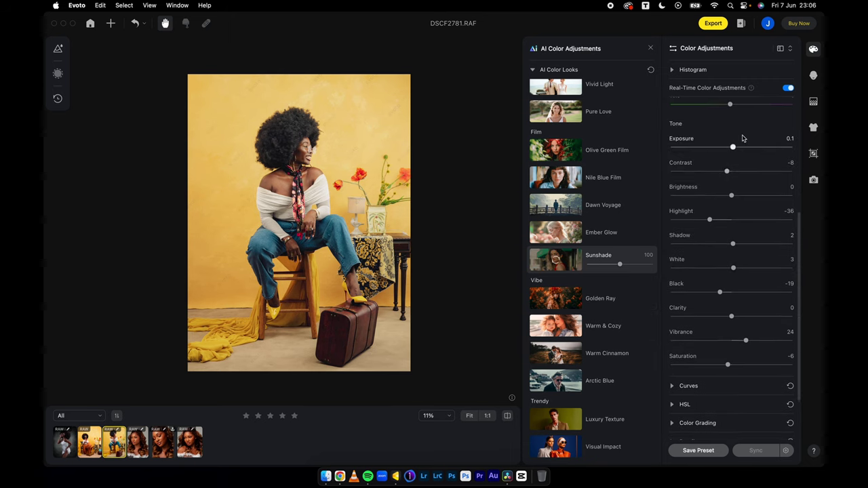
Step: Set Exposure to -0.2, Highlight to -12, White to 12, Clarity to 10 and Shadow to -1, compare with the original and fine-tune the Sunshade strength
left_click_drag(734, 150, 729, 148)
left_click_drag(710, 220, 724, 219)
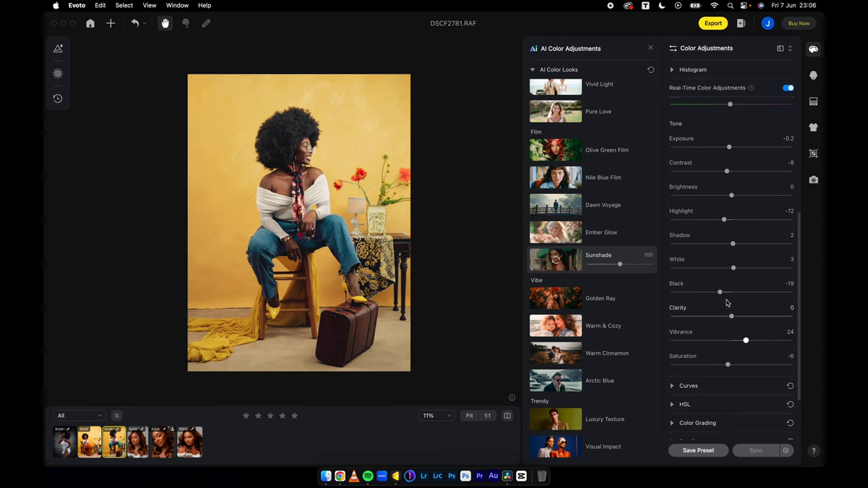
left_click_drag(734, 269, 739, 272)
left_click_drag(732, 316, 737, 317)
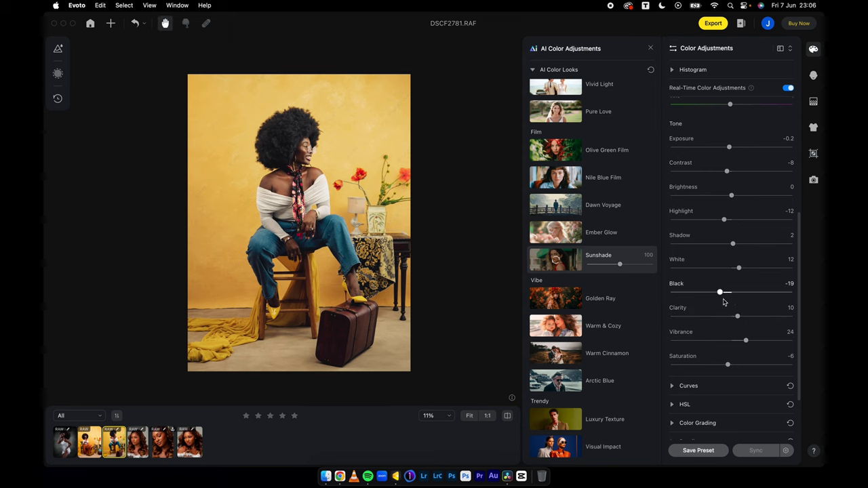
left_click_drag(730, 244, 731, 245)
left_click_drag(508, 416, 508, 416)
left_click(509, 416)
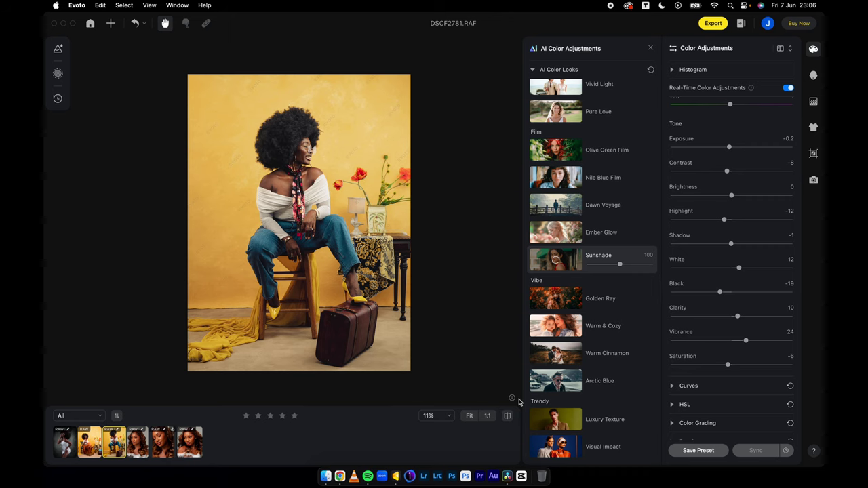
left_click_drag(617, 265, 613, 268)
Step: Set Glasses Glare to 100 in the Eyes adjustments for the seated woman's glasses, and inspect the photo at different magnifications
left_click(813, 76)
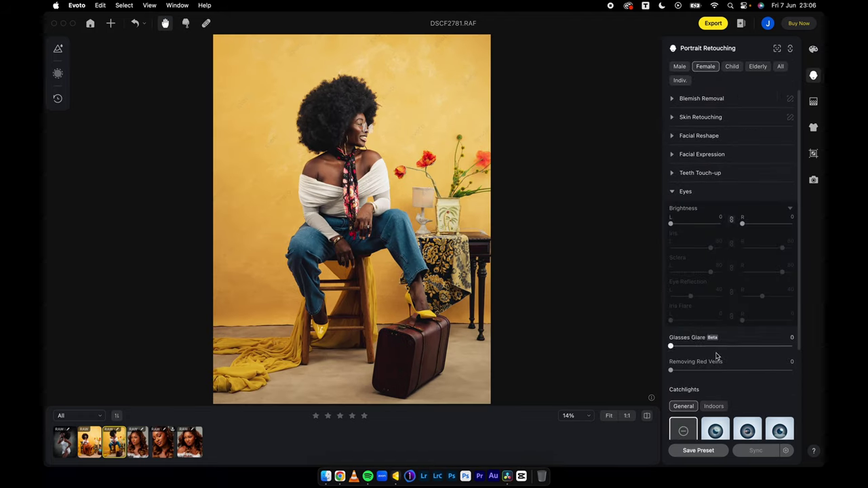
left_click_drag(678, 346, 792, 346)
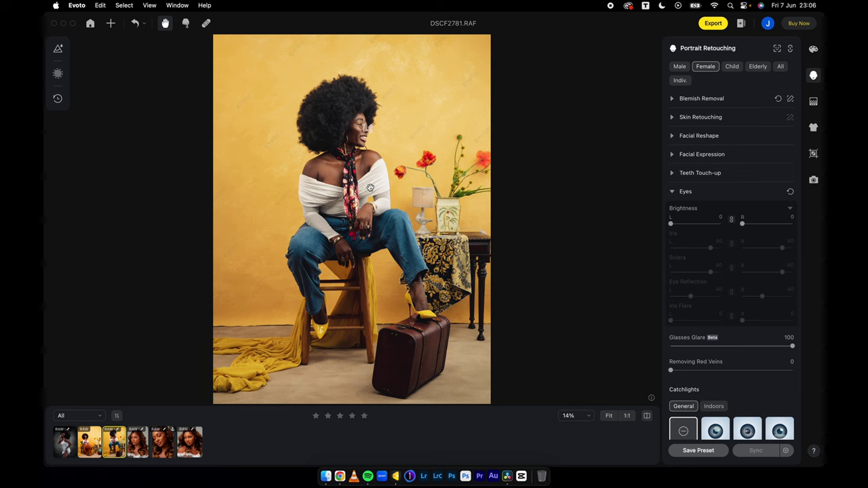
scroll(370, 207, "down", 2)
scroll(369, 207, "up", 1)
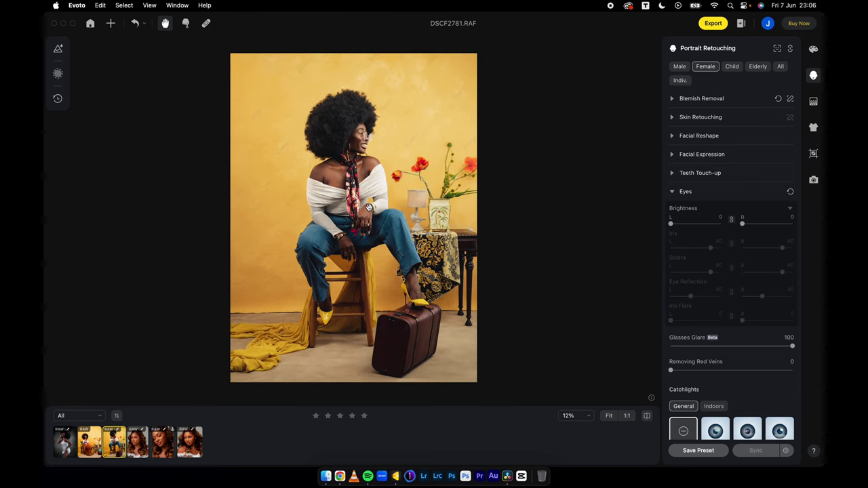
scroll(369, 207, "up", 1)
scroll(370, 213, "down", 1)
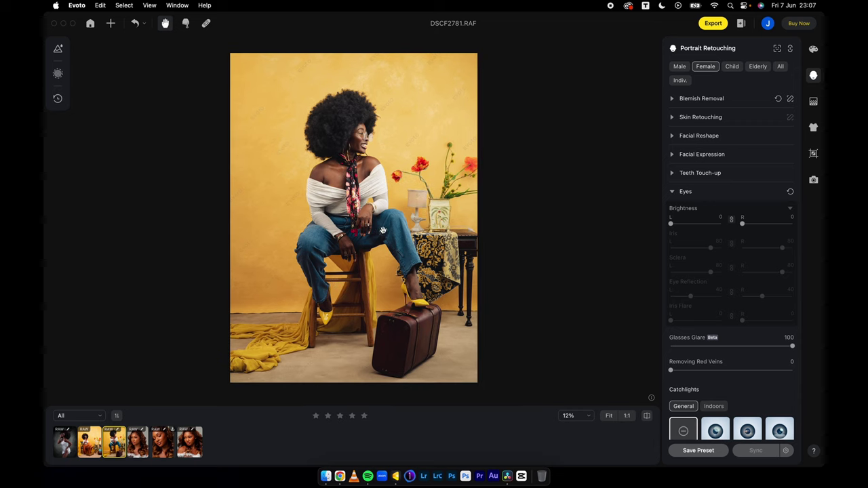
scroll(383, 231, "down", 1)
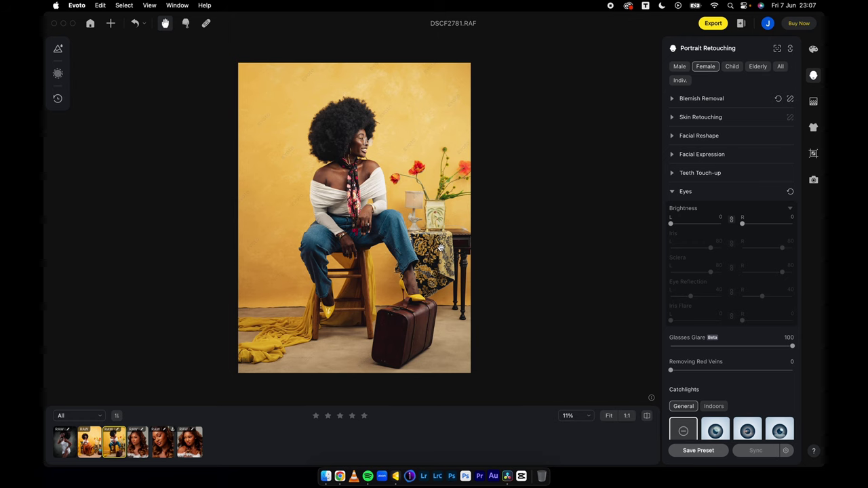
left_click(371, 170)
left_click(370, 169)
scroll(371, 170, "up", 1)
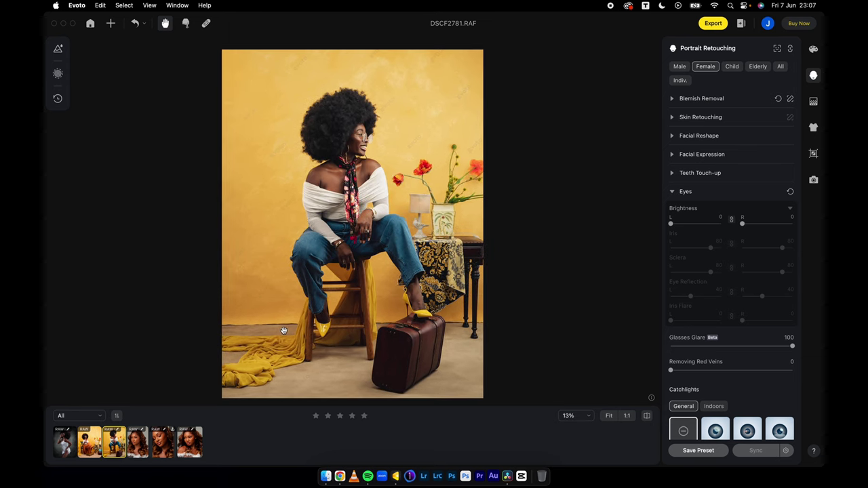
Step: In Blemish Removal, set Freckle & Acne and Body Blemish to 100, Dark Circle to 71 and Eye Bags to 73
left_click(674, 193)
left_click(673, 99)
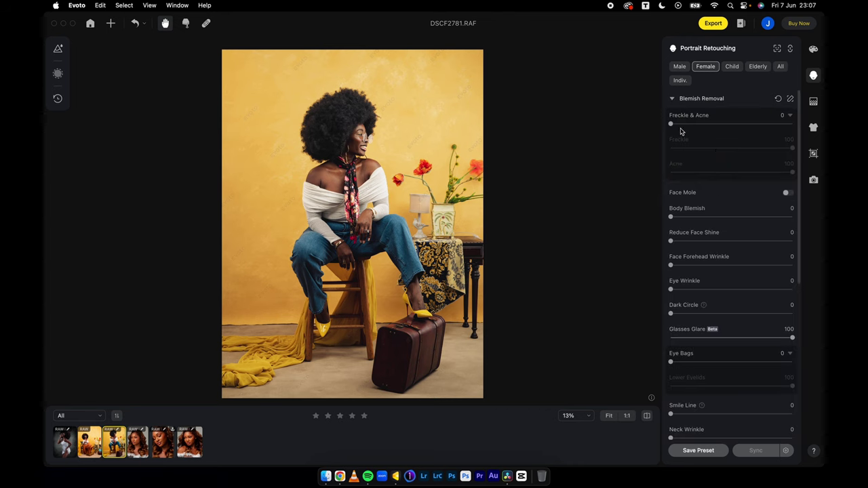
left_click_drag(671, 124, 794, 124)
left_click_drag(672, 217, 794, 217)
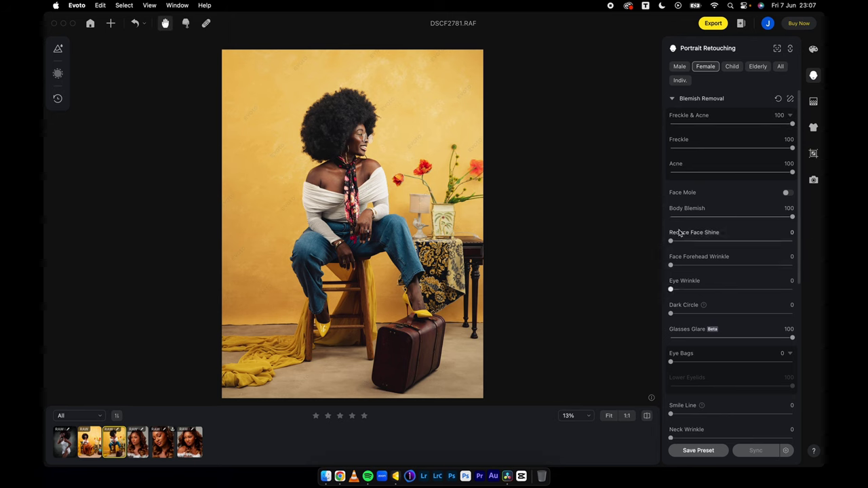
left_click_drag(672, 315, 756, 320)
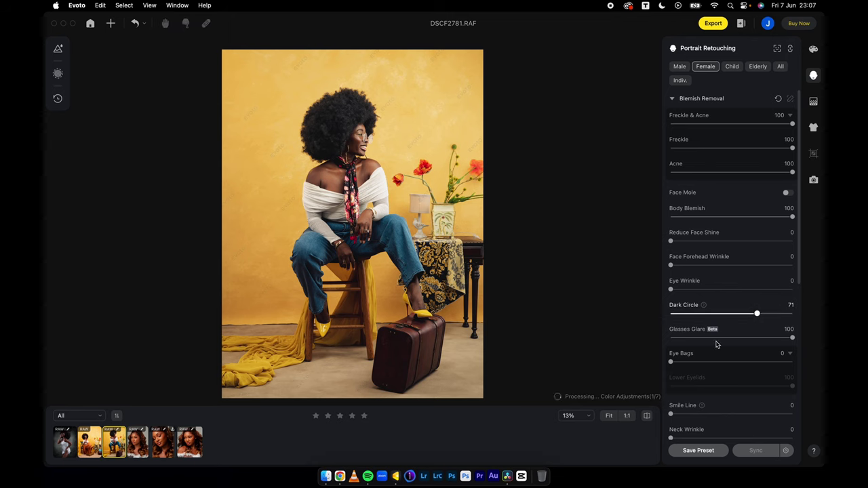
left_click_drag(670, 362, 759, 362)
Step: Set Smile Line to 59, Neck Wrinkle to 100, Double Chin to 59 and Remove Armpit Fat to 70 in Blemish Removal
scroll(695, 370, "down", 2)
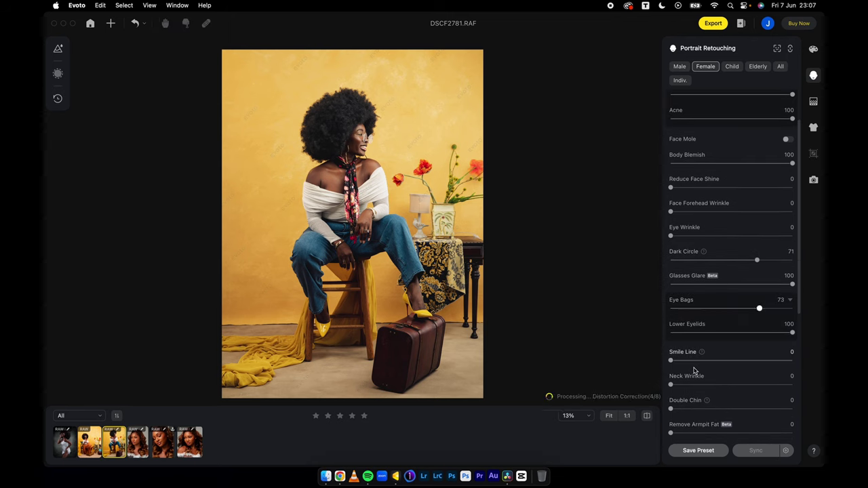
left_click_drag(671, 360, 743, 360)
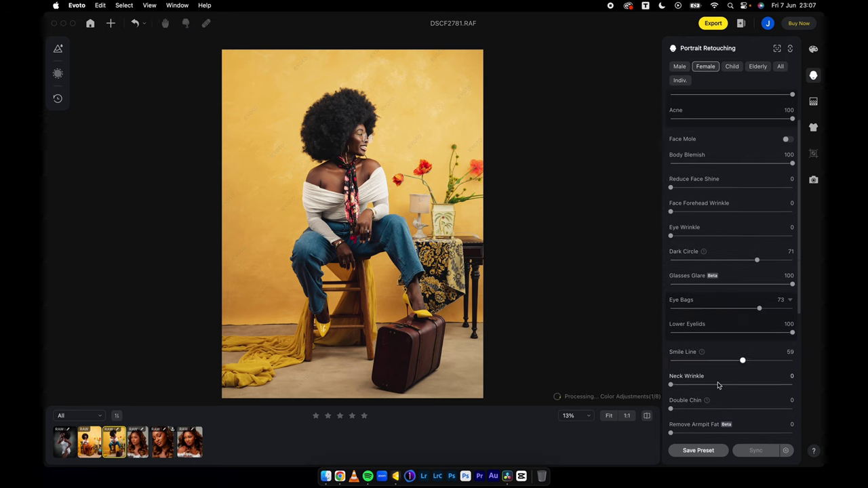
left_click_drag(671, 385, 808, 380)
left_click_drag(670, 410, 743, 409)
scroll(723, 400, "down", 1)
scroll(724, 400, "down", 1)
left_click_drag(671, 397, 756, 398)
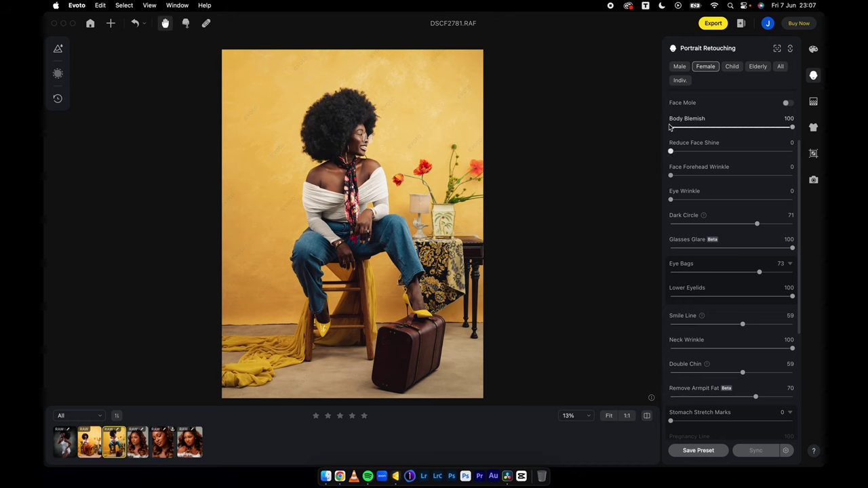
scroll(670, 127, "up", 5)
left_click(673, 99)
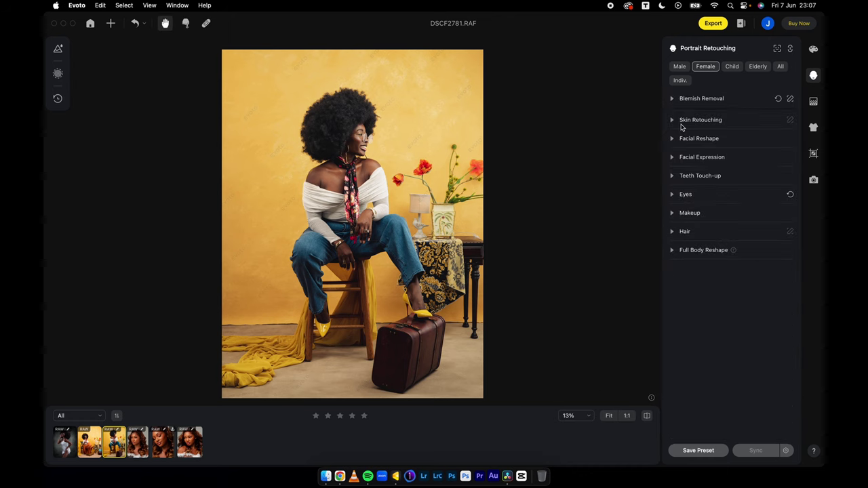
Step: Set Smooth Face Skin (Dodge & Burn) to 100 in Skin Retouching and inspect the woman's face up close
left_click(672, 117)
left_click_drag(671, 142, 787, 144)
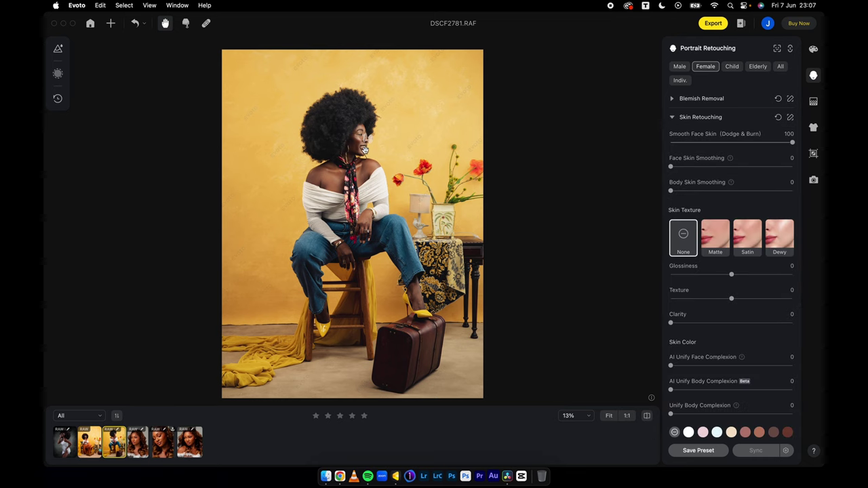
scroll(357, 145, "up", 5)
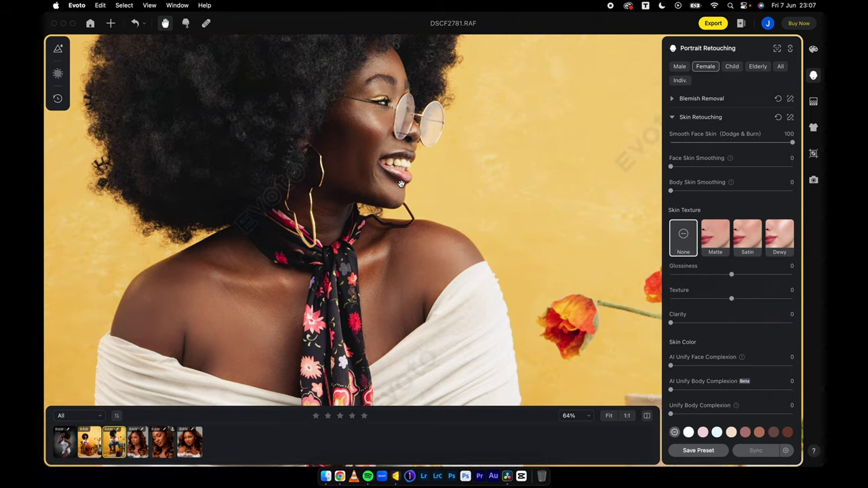
scroll(414, 219, "down", 5)
scroll(413, 219, "up", 3)
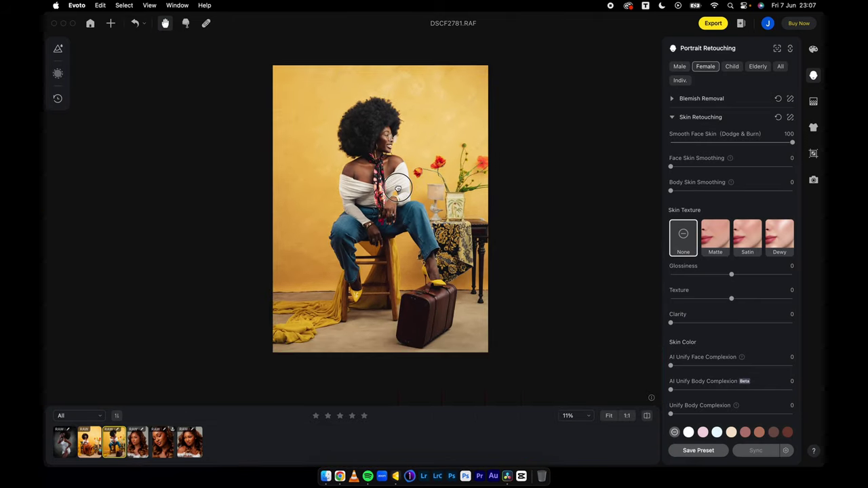
left_click(677, 117)
Step: Set De-wrinkle Clothing to 80 in the Clothing Adjustment and inspect the woman's clothes
left_click(816, 130)
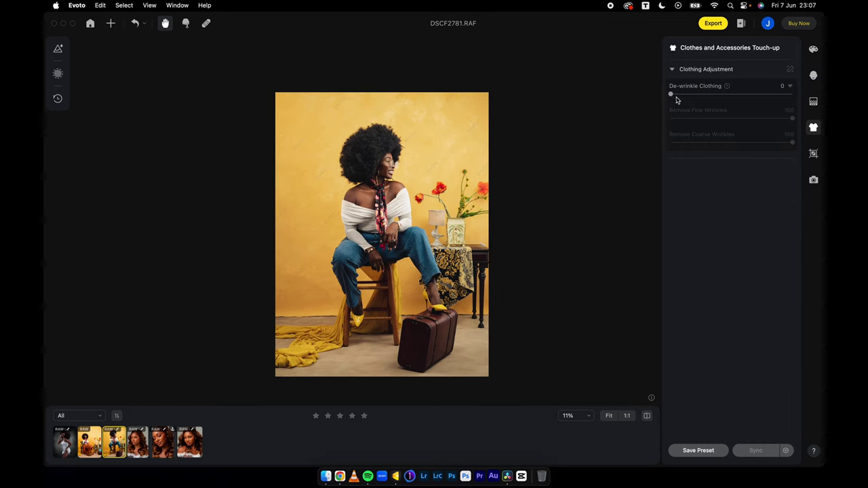
left_click_drag(671, 94, 768, 96)
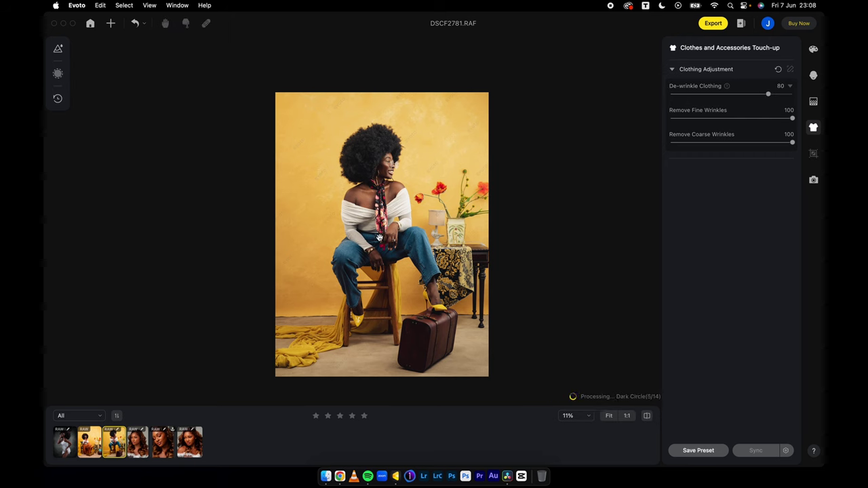
scroll(378, 237, "up", 3)
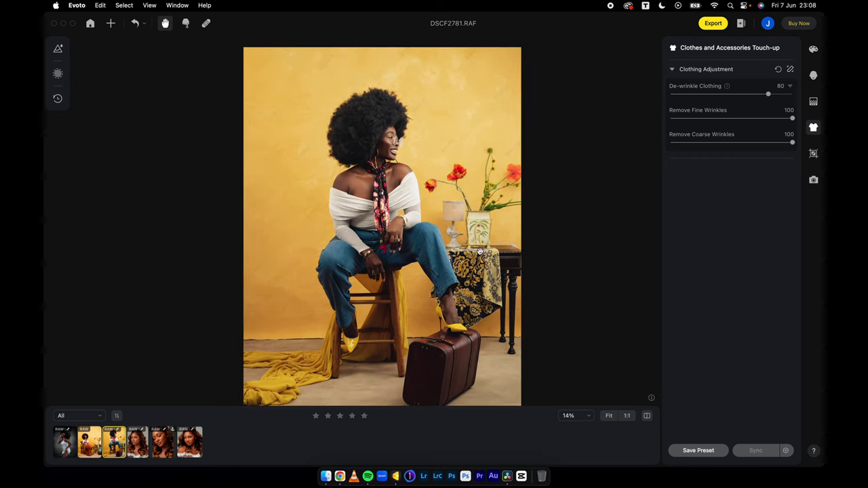
scroll(445, 254, "down", 1)
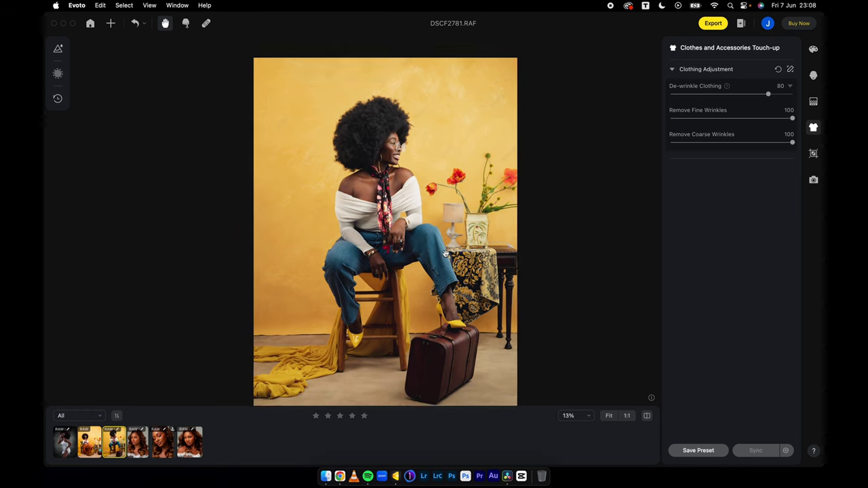
scroll(445, 253, "down", 1)
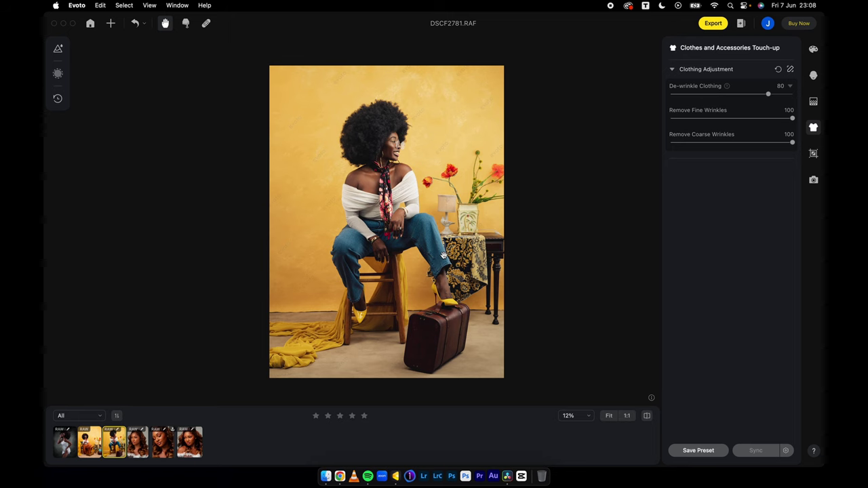
scroll(402, 231, "down", 1)
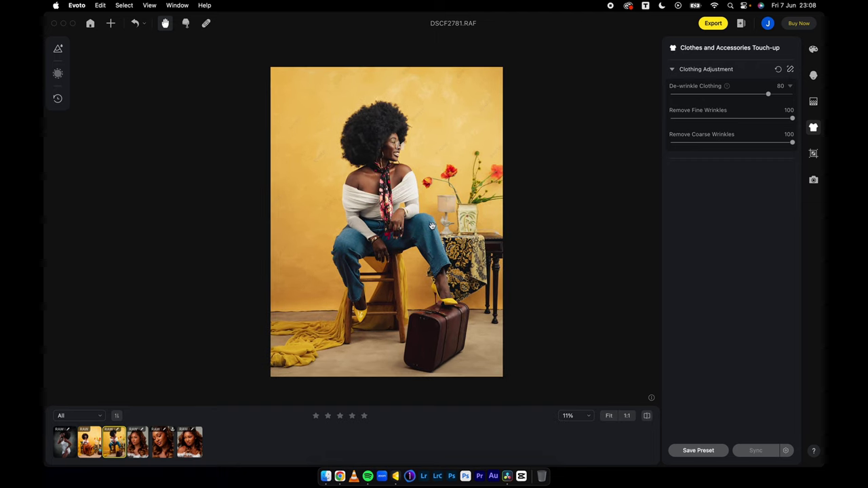
scroll(431, 230, "down", 1)
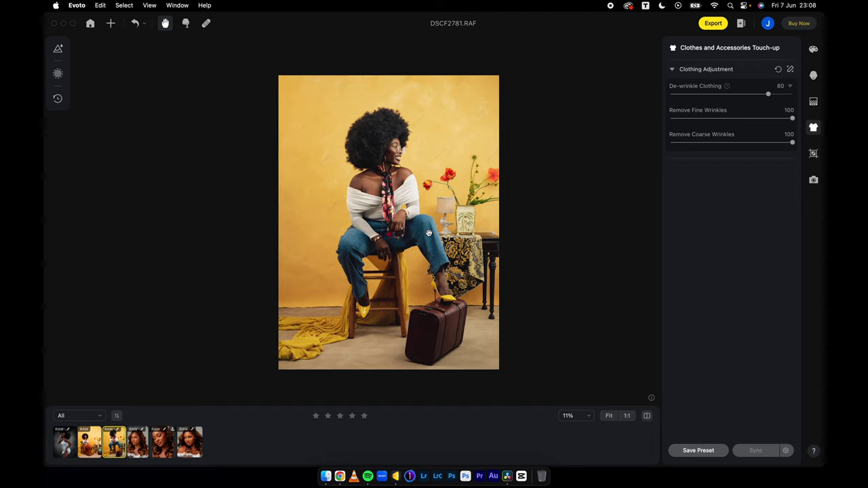
Step: Add DSCF2657.RAF to the selection and sync the adjustments of DSCF2781.RAF to it
left_click(65, 445)
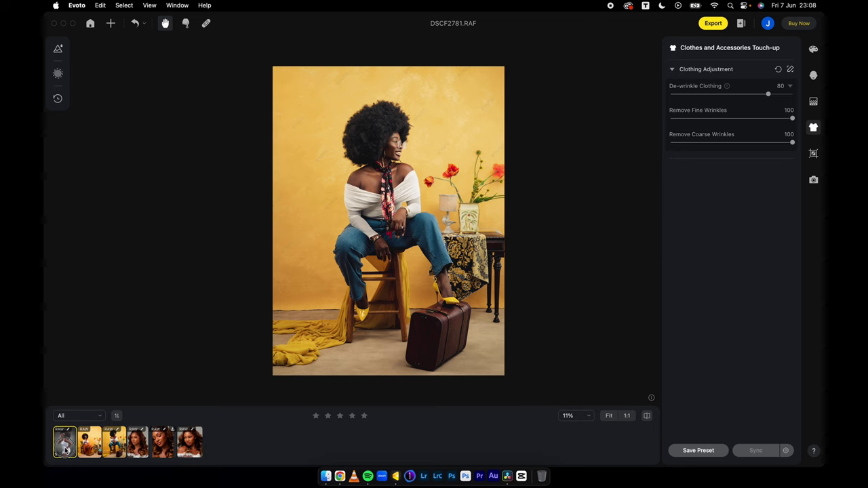
left_click(102, 445)
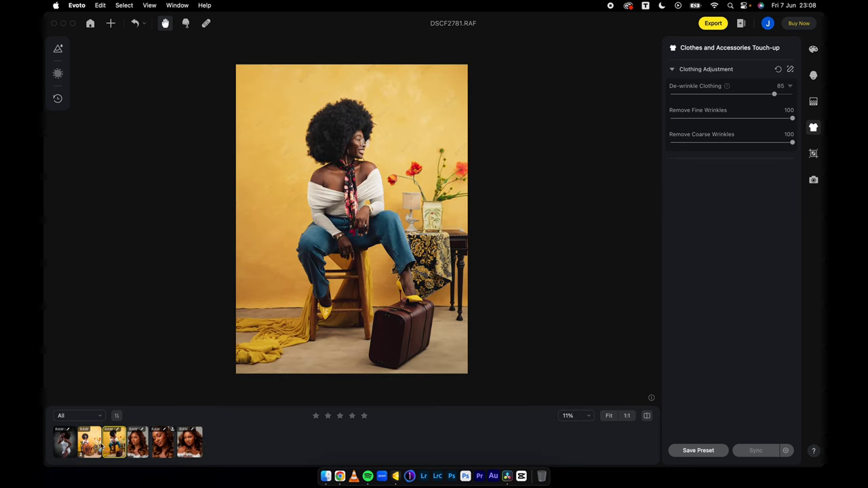
left_click(90, 444, "super")
left_click(756, 451)
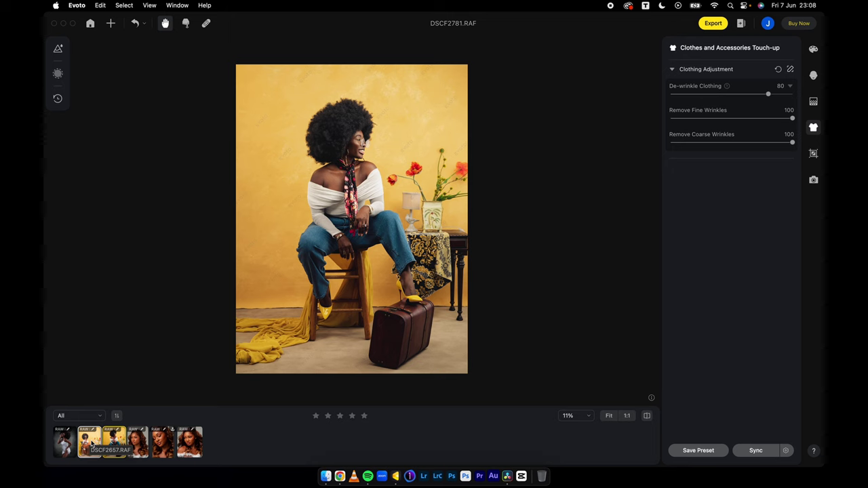
Step: Display DSCF2657.RAF with its AI Color Looks and turn off Real-Time Color Adjustments
left_click(84, 438)
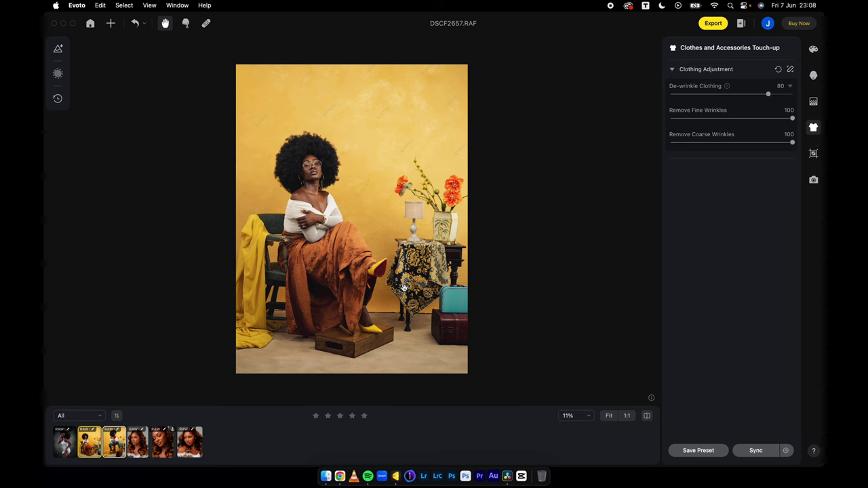
left_click(814, 50)
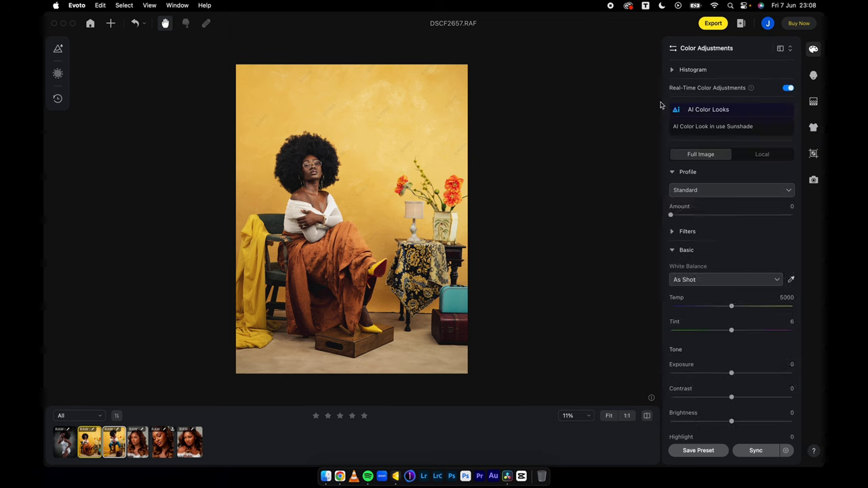
left_click(719, 117)
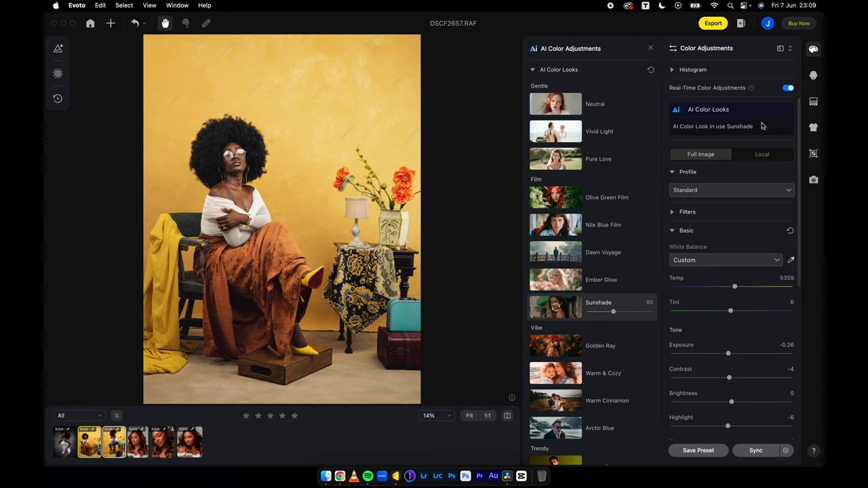
left_click(788, 89)
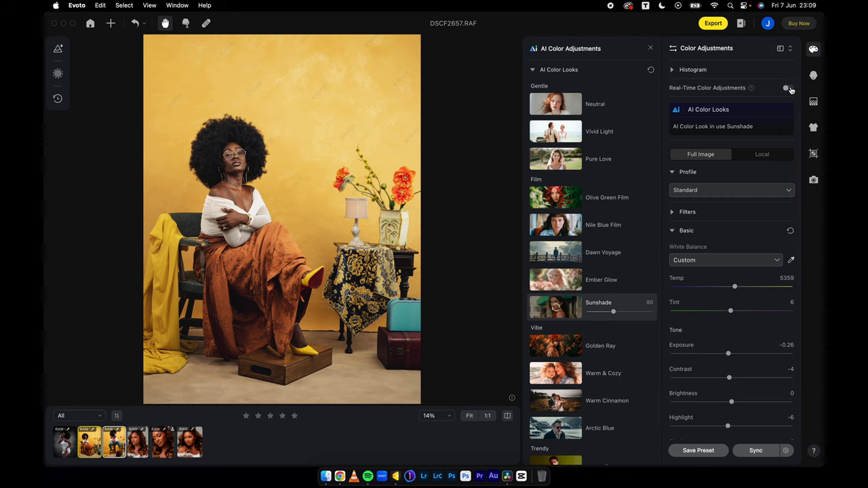
Step: Compare the woman's glasses and face in DSCF2657.RAF with the original up close, and check the whole photo
left_click(272, 221)
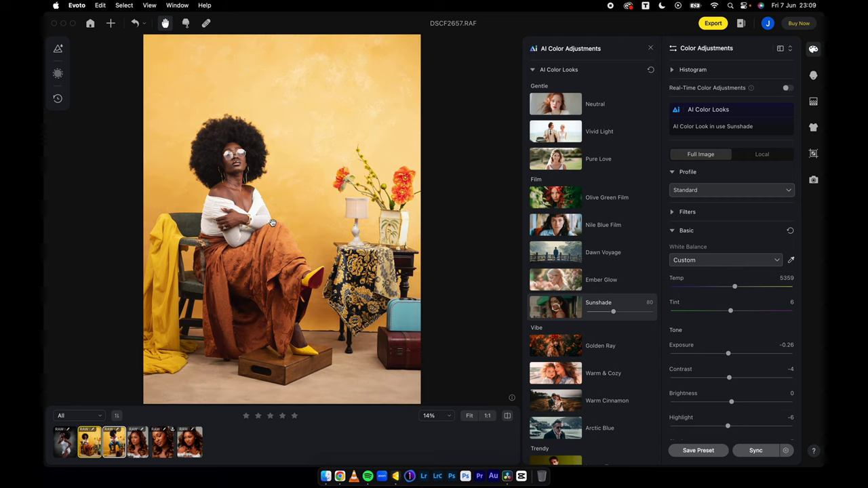
left_click(245, 166)
scroll(243, 161, "up", 5)
left_click_drag(243, 162, 375, 195)
key("backslash")
key("backslash")
key("backslash")
key("backslash")
key("backslash")
key("backslash")
scroll(426, 273, "down", 4)
scroll(411, 274, "down", 1)
key("backslash")
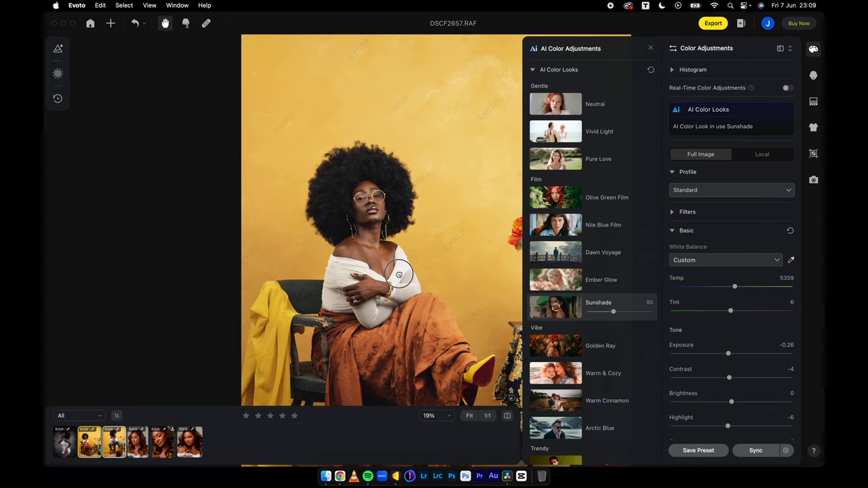
key("backslash")
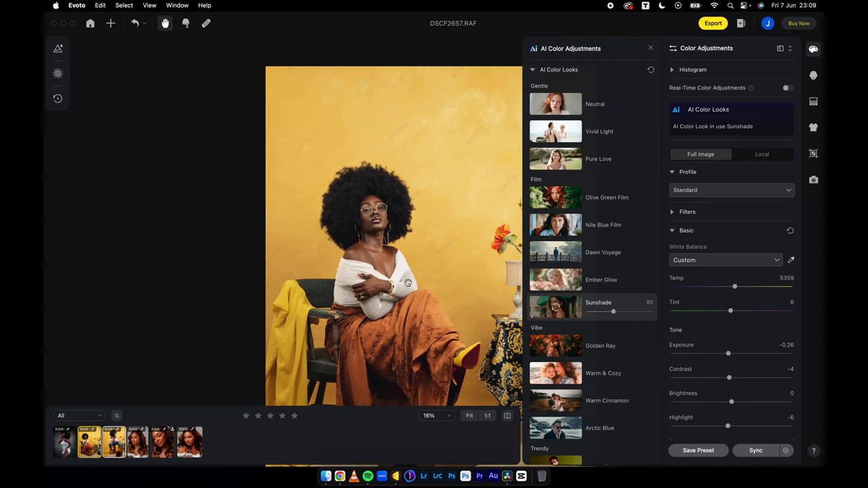
scroll(343, 261, "down", 3)
scroll(378, 288, "right", 1)
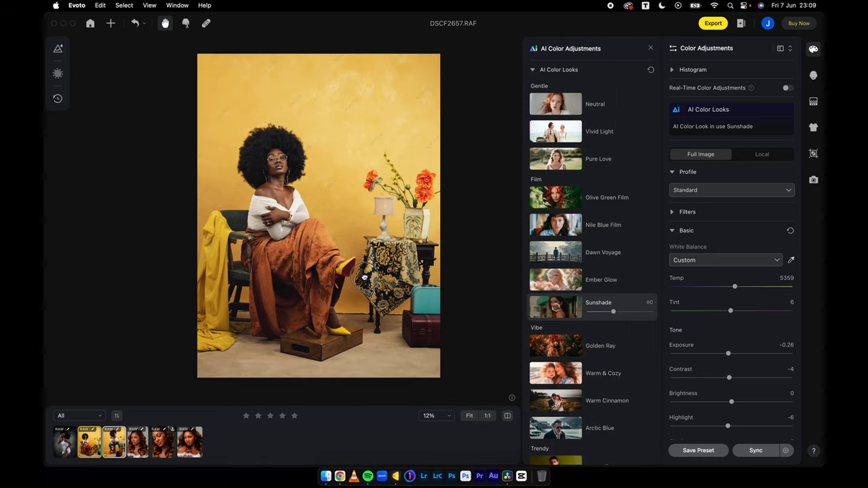
Step: View _JDL9787.CR2 with its Portrait Retouching settings and select it together with the other two long-haired portraits
left_click(195, 445)
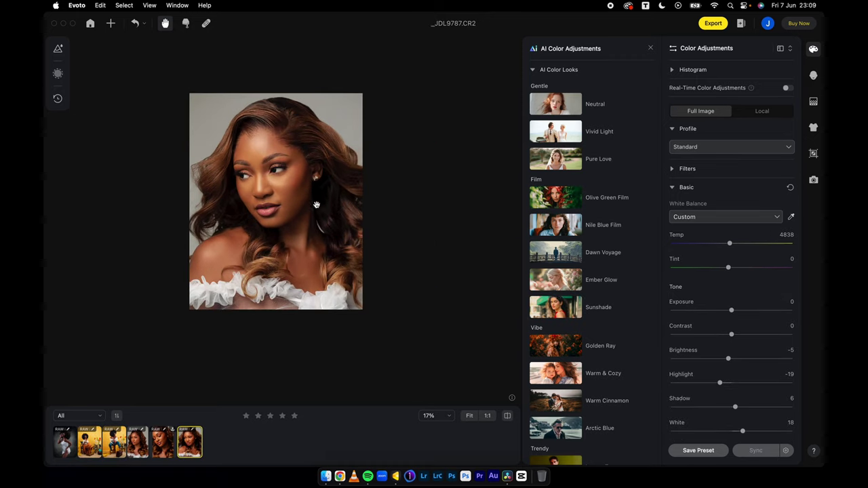
scroll(331, 205, "up", 1)
scroll(326, 242, "up", 1)
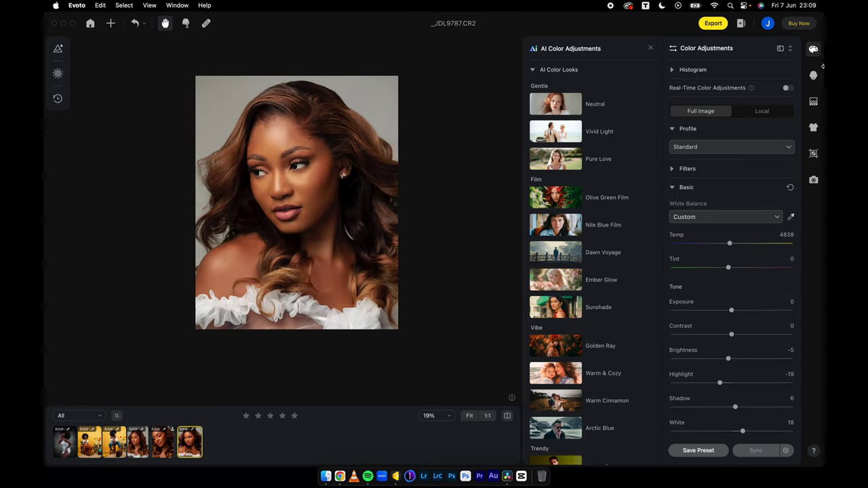
left_click(814, 75)
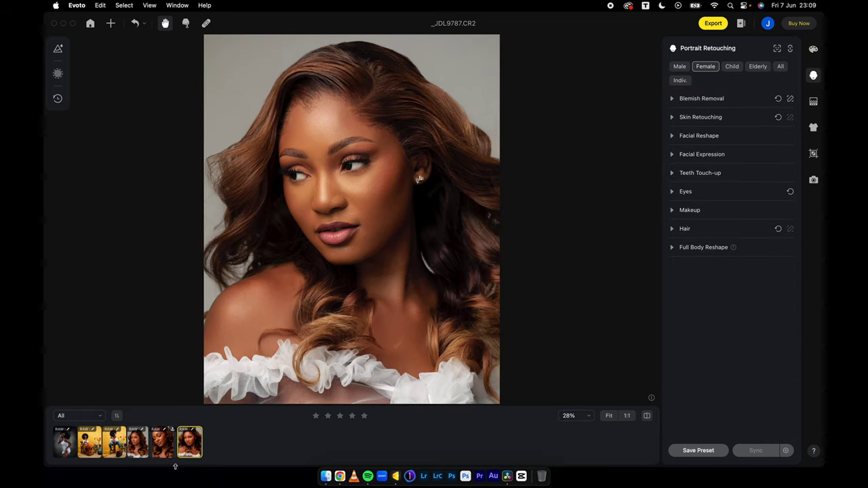
left_click(139, 448, "shift")
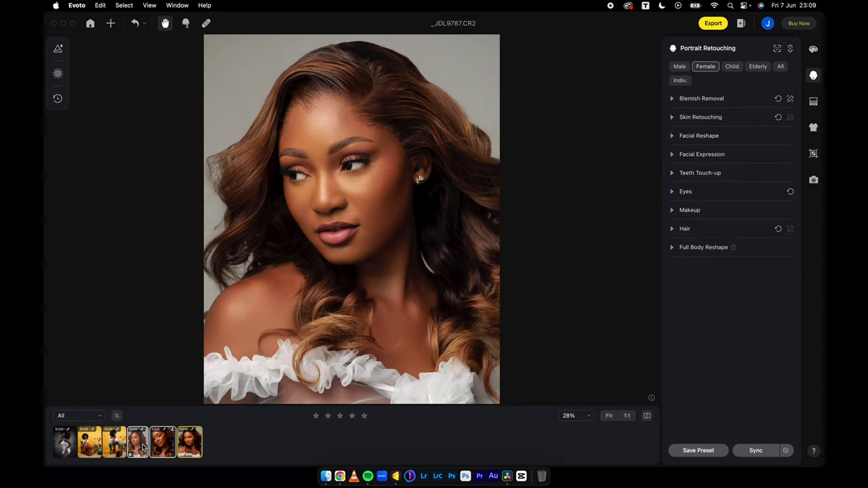
scroll(398, 243, "down", 4)
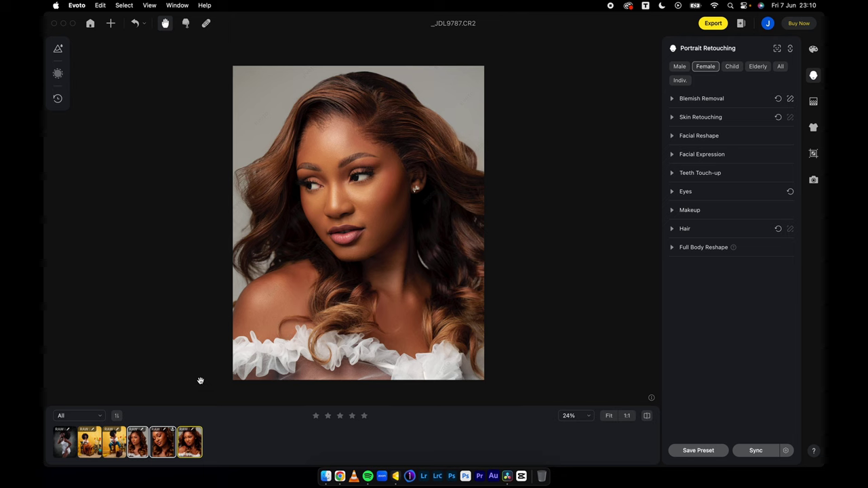
Step: Review the three long-haired portraits and the two seated-woman photos on the yellow backdrop one after another
left_click(120, 452)
left_click(136, 445)
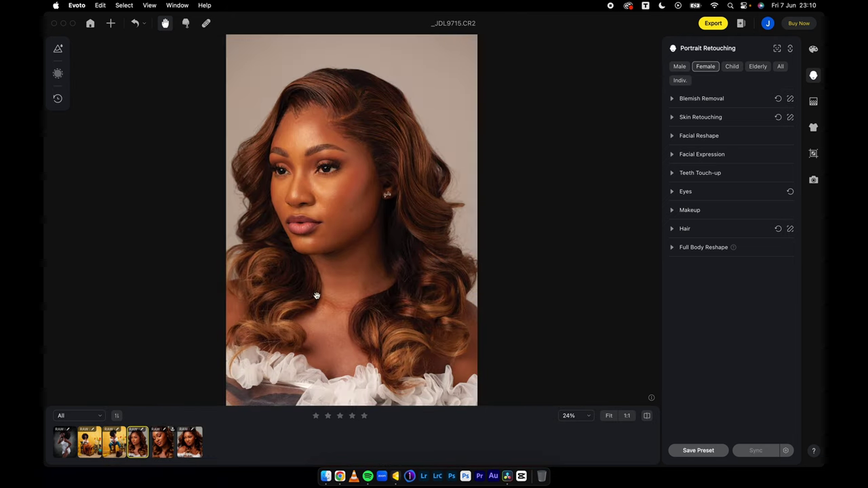
left_click(160, 448)
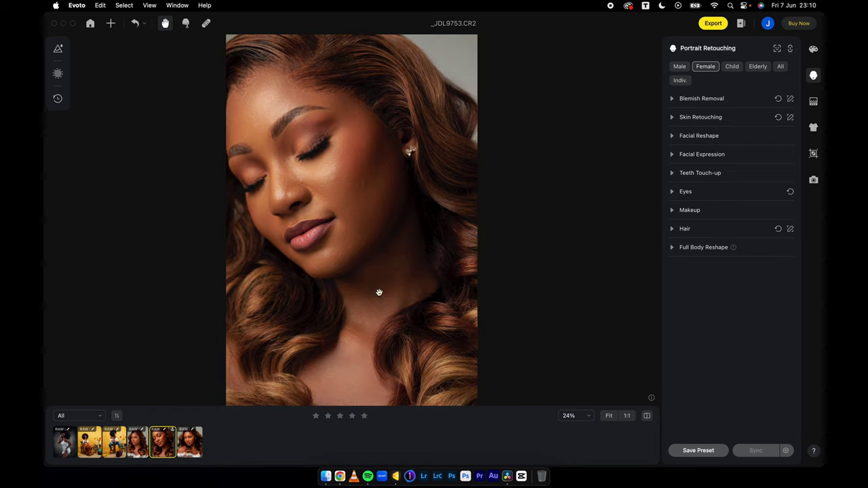
left_click(197, 451)
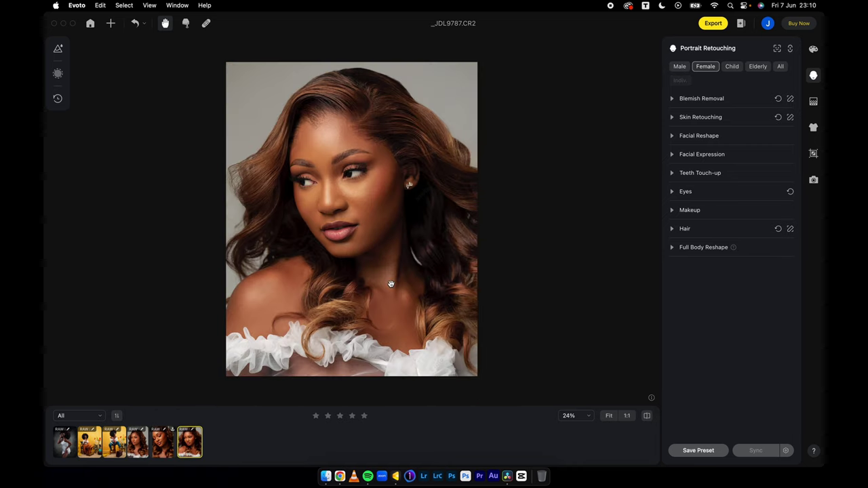
left_click(88, 448)
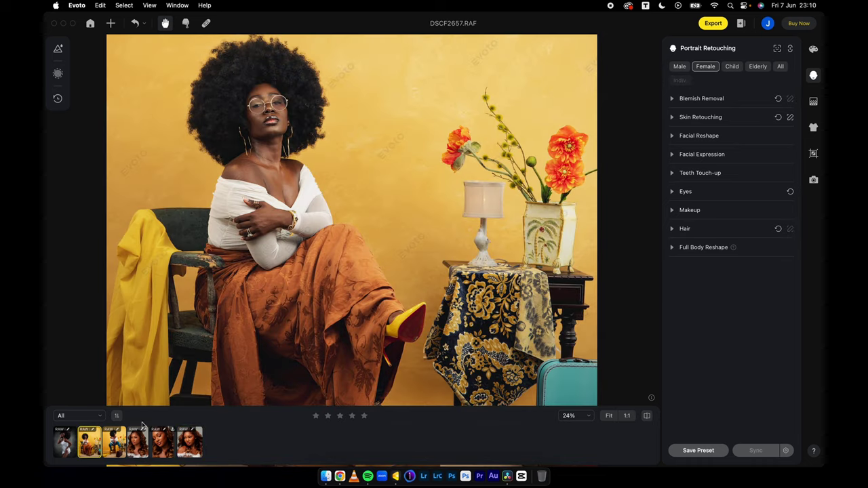
left_click(115, 447)
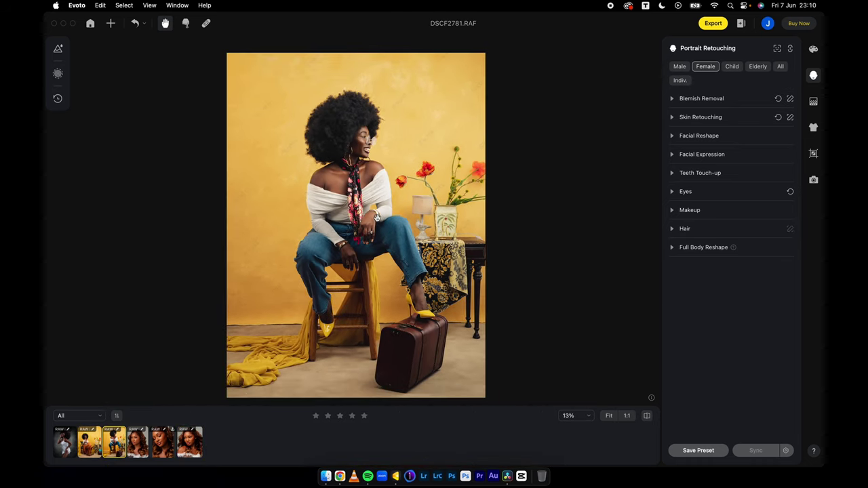
key("Left")
key("Left")
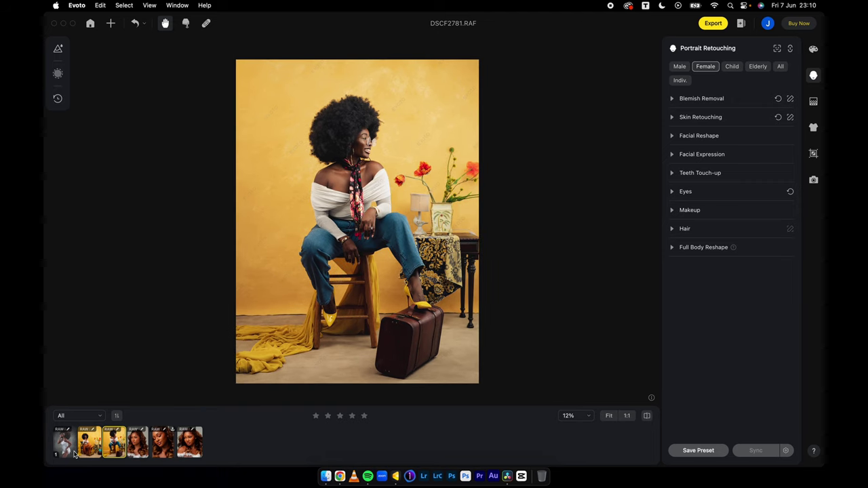